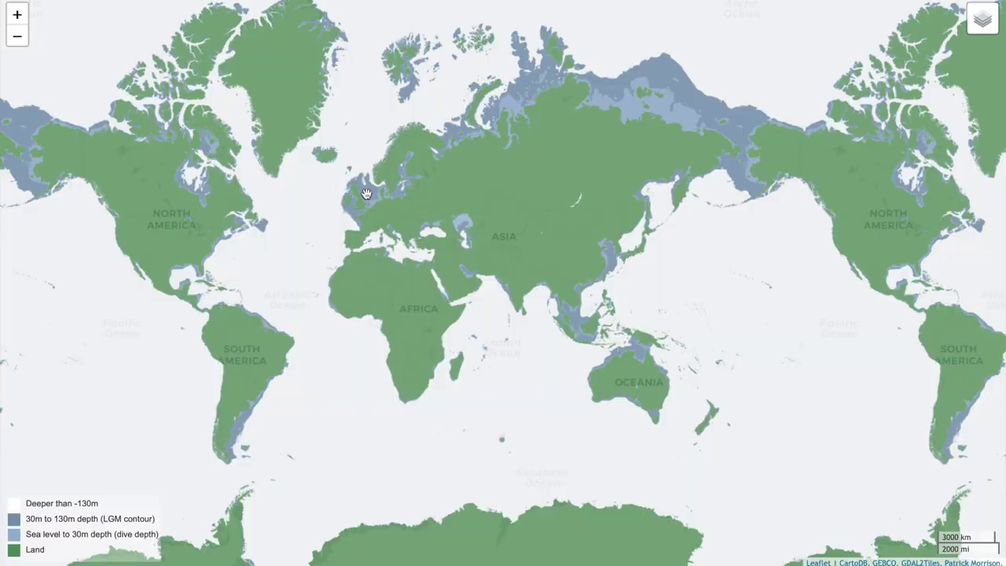
- Zoom the Paleoshoreline map in and back out to bring Southeast Asia's exposed shelf into view
scroll(369, 201, up, 5)
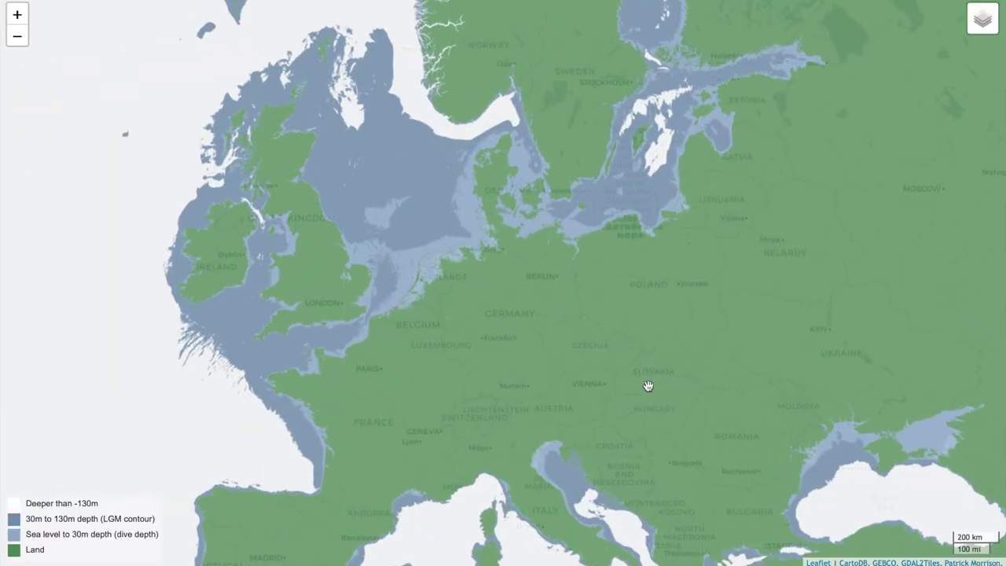
scroll(647, 386, down, 3)
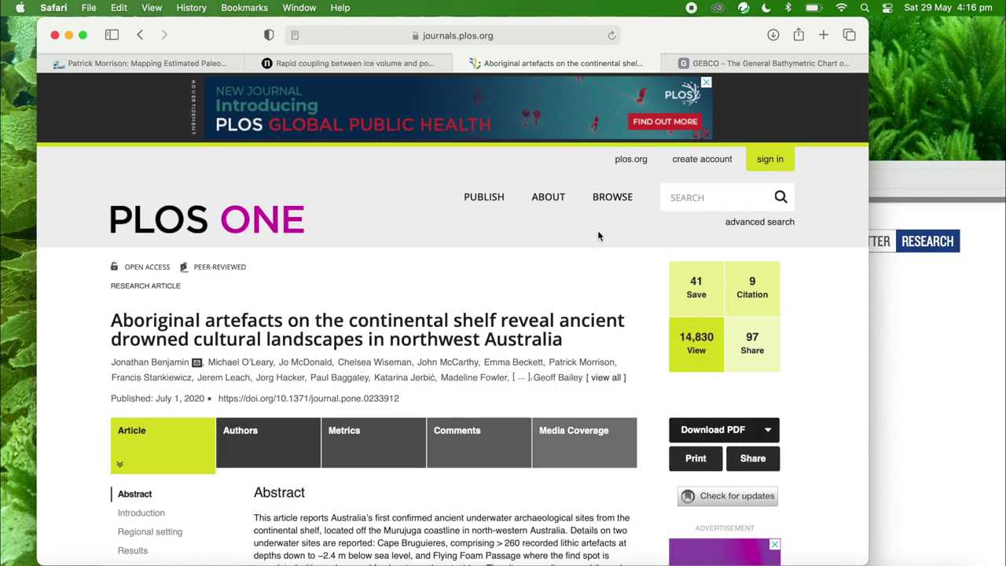
- Scroll to the article's figures and enlarge Fig 2, the 140,000-year sea-level curve
scroll(572, 235, down, 10)
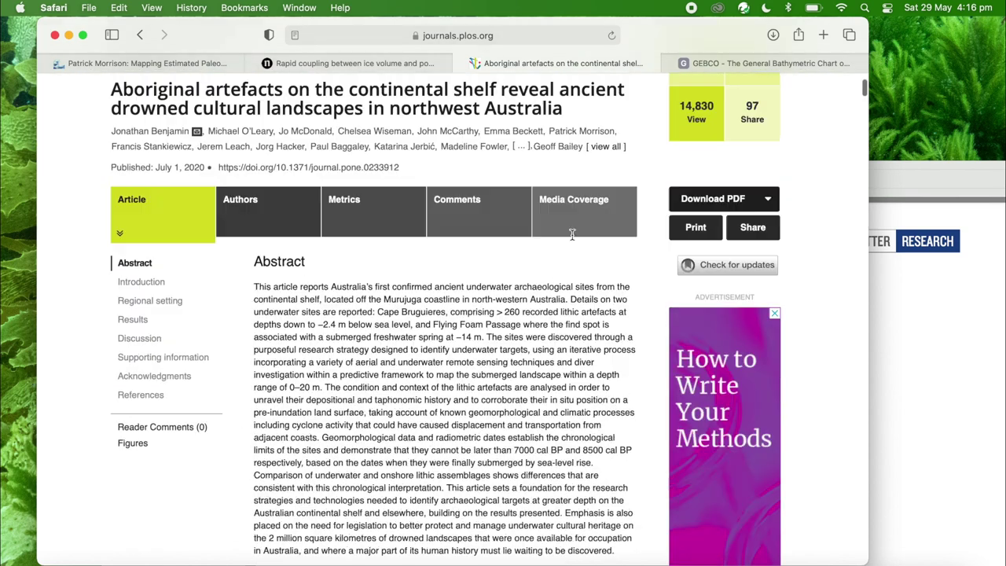
click(440, 217)
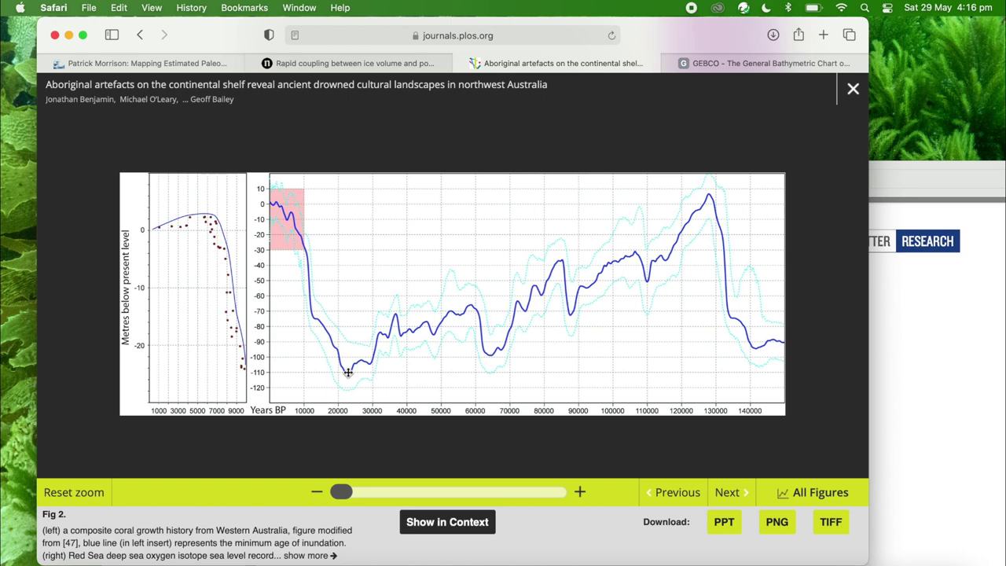
- On the GEBCO site, go to the gridded bathymetry data download application
click(712, 65)
scroll(189, 371, down, 5)
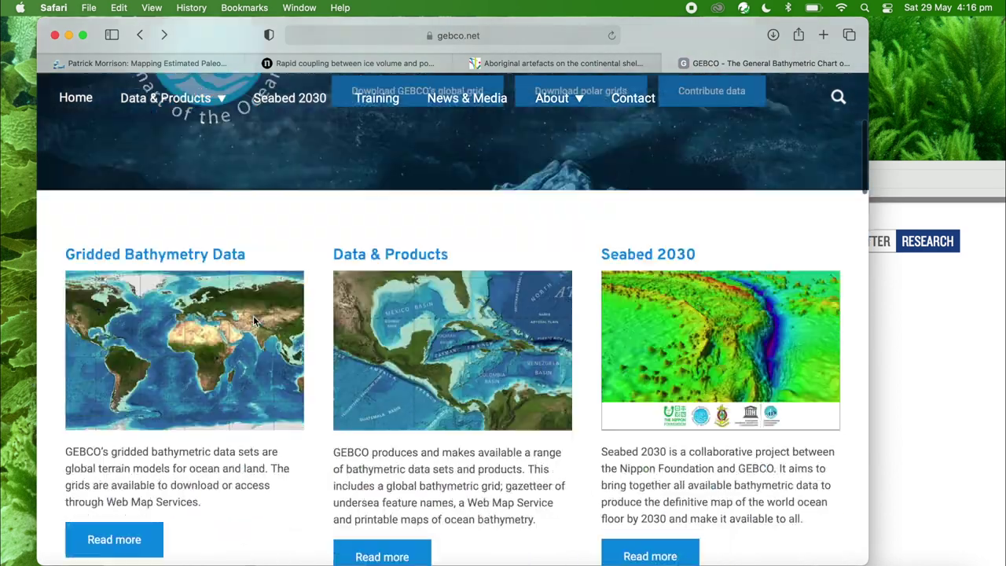
click(137, 515)
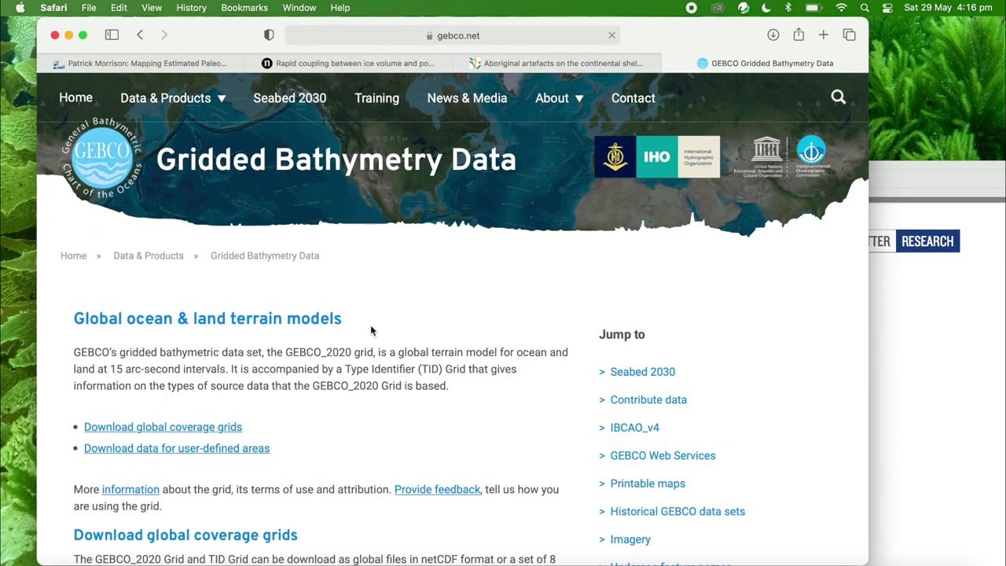
scroll(369, 327, down, 5)
scroll(367, 326, down, 5)
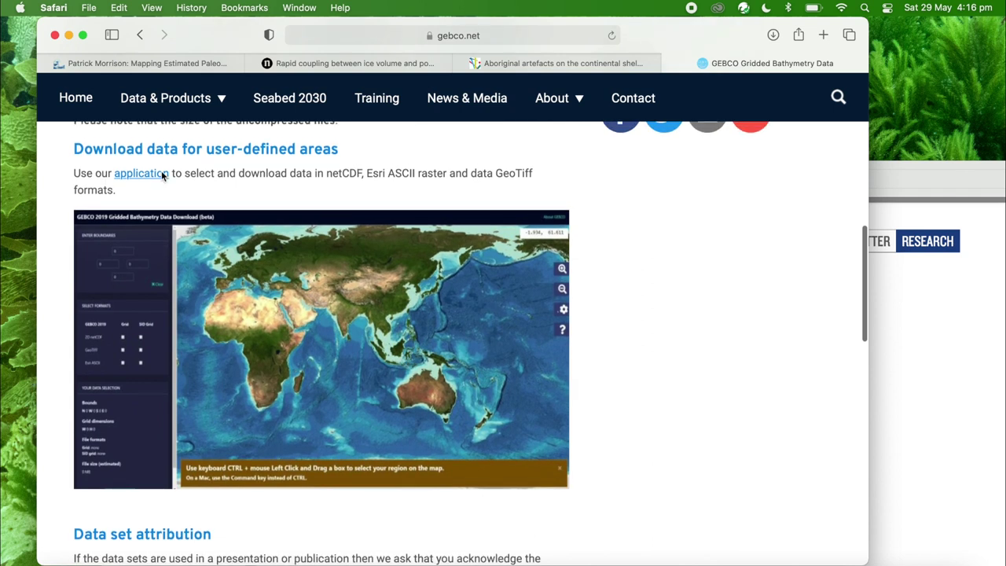
click(161, 173)
- Centre the download map on south-east Australia and zoom in on Tasmania
scroll(423, 236, up, 3)
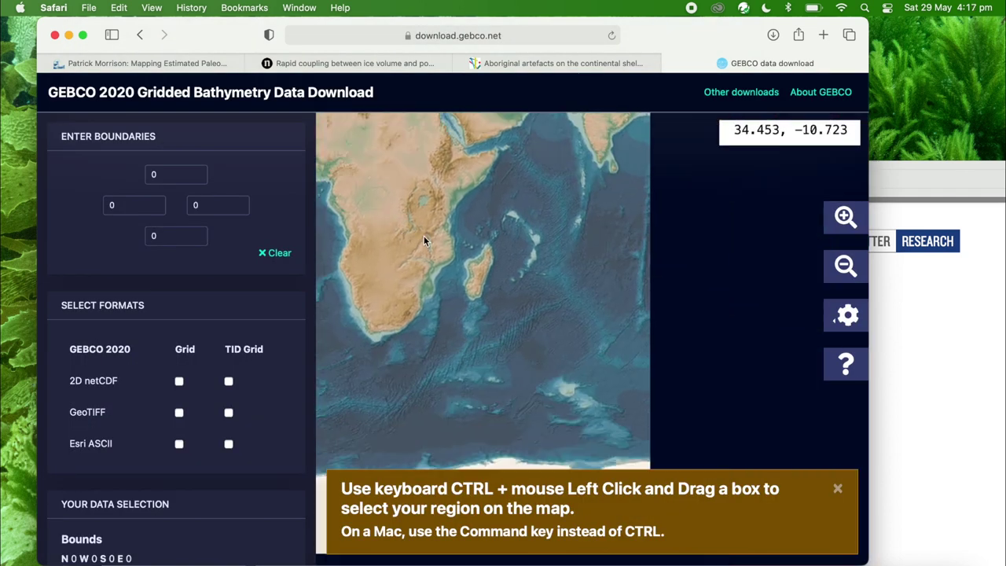
drag(605, 296, 423, 296)
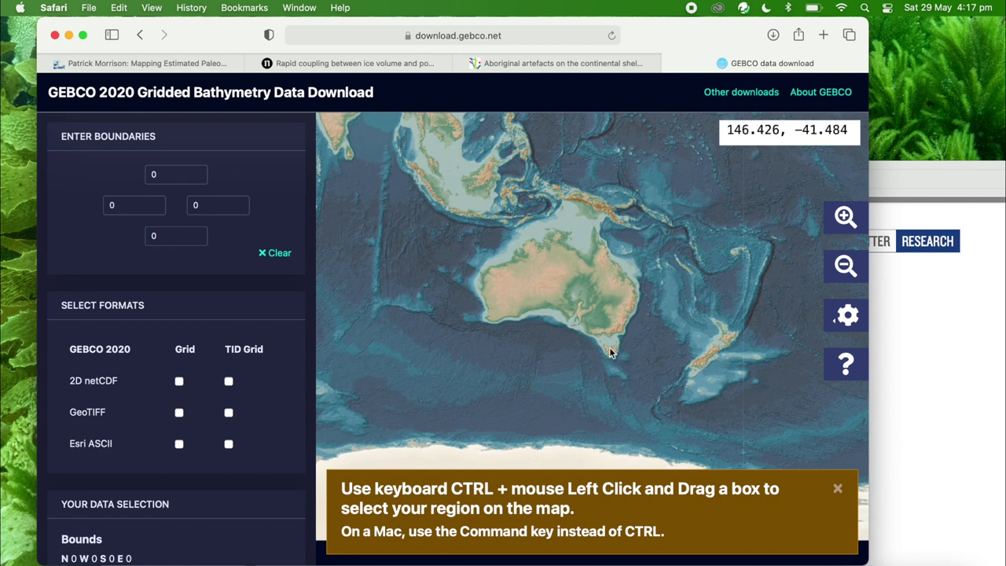
scroll(611, 352, up, 5)
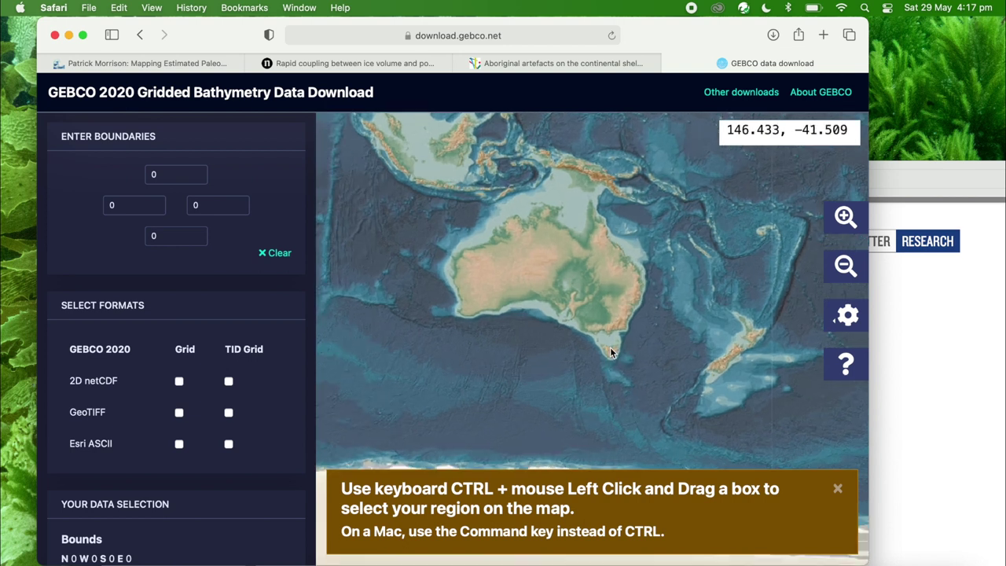
scroll(611, 351, up, 3)
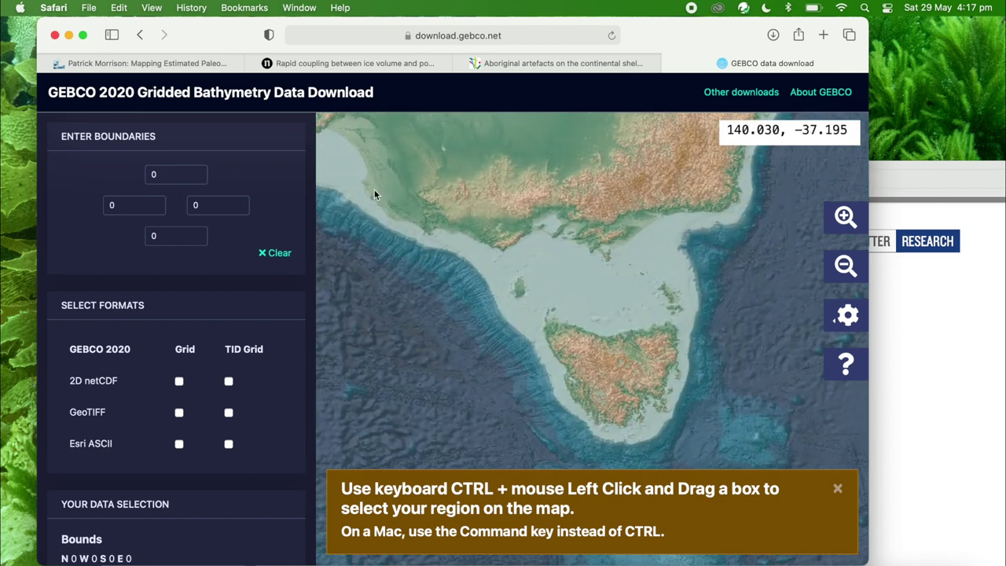
- Mark a download box around Tasmania and Bass Strait and choose the GeoTIFF grid format
mouse_move(359, 173)
mouse_down()
mouse_move(763, 456)
mouse_move(834, 481)
mouse_up()
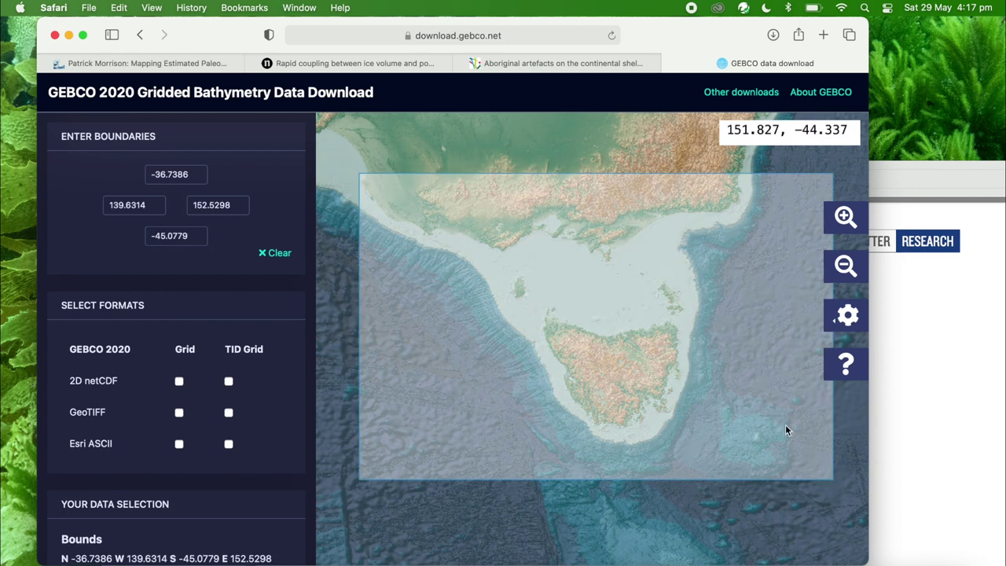
scroll(116, 349, down, 2)
scroll(116, 349, down, 2)
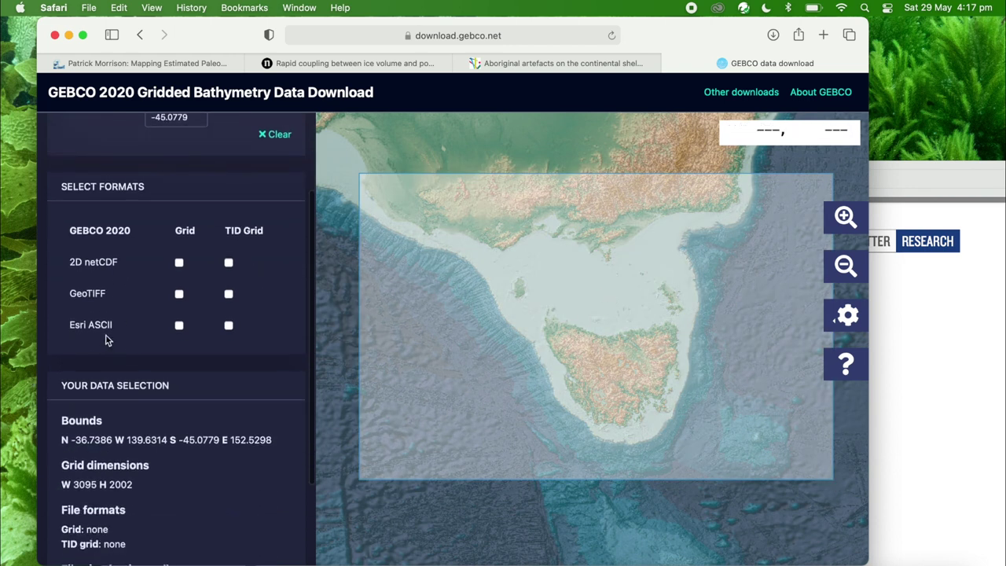
click(179, 296)
- Add the 25 MB GeoTIFF grid to the basket and start its download
scroll(110, 297, down, 3)
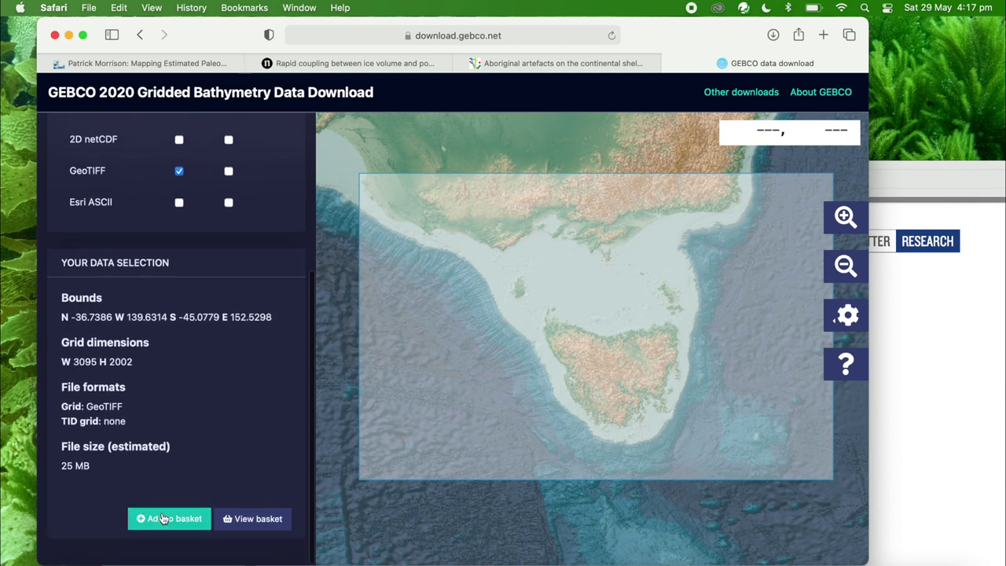
click(162, 519)
click(261, 520)
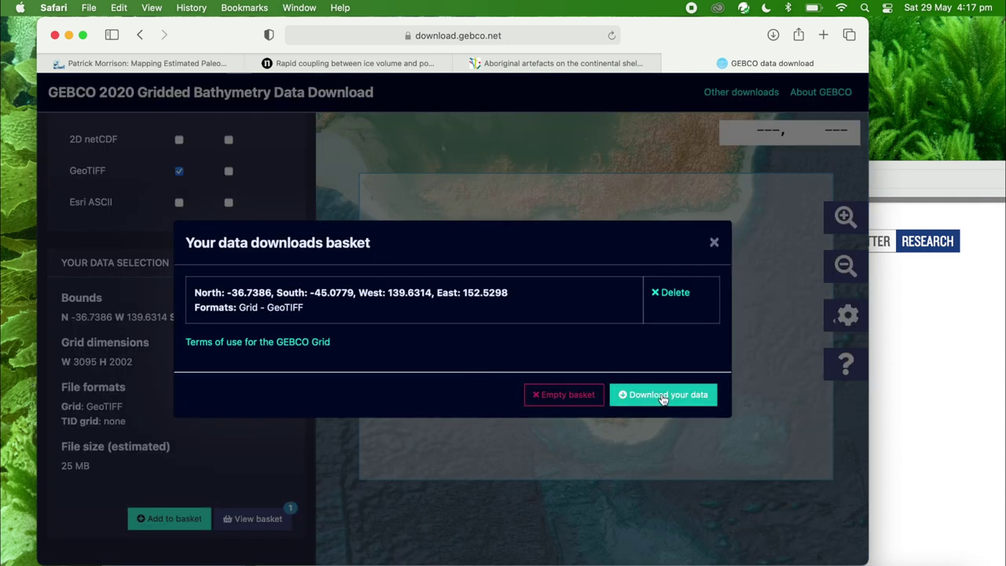
click(659, 395)
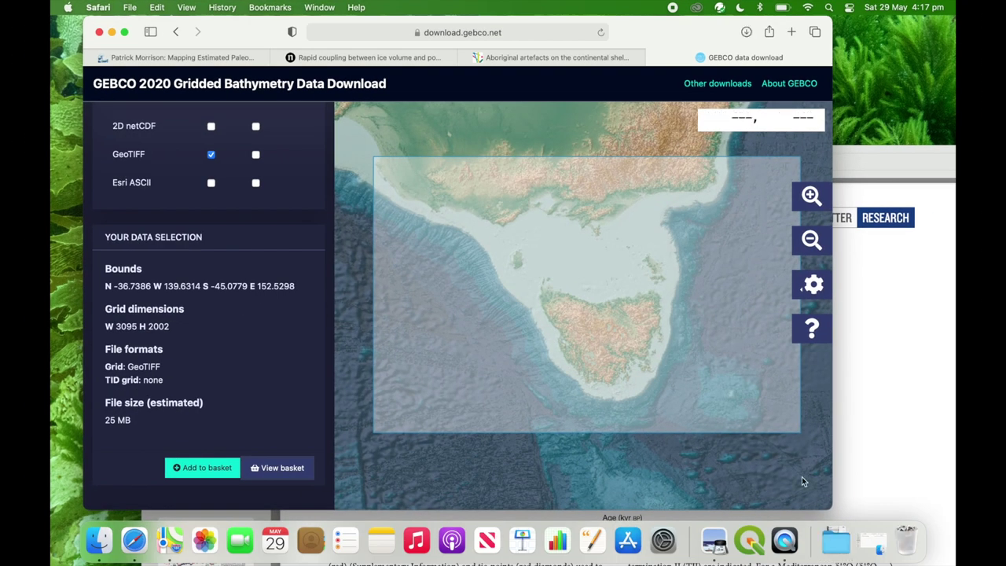
- Open the downloaded GEBCO TIFF from the Downloads folder in Preview
click(836, 541)
click(836, 493)
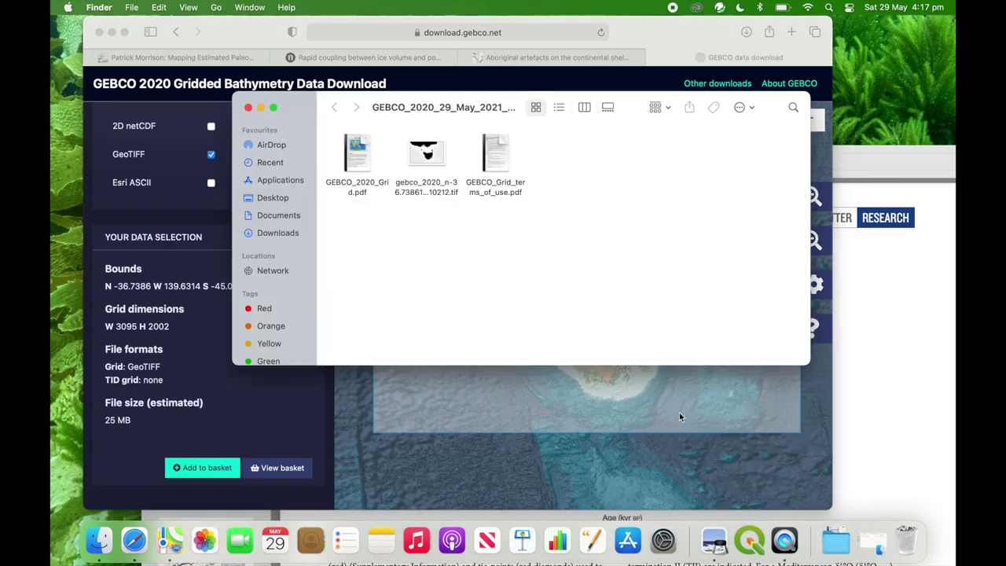
double_click(425, 159)
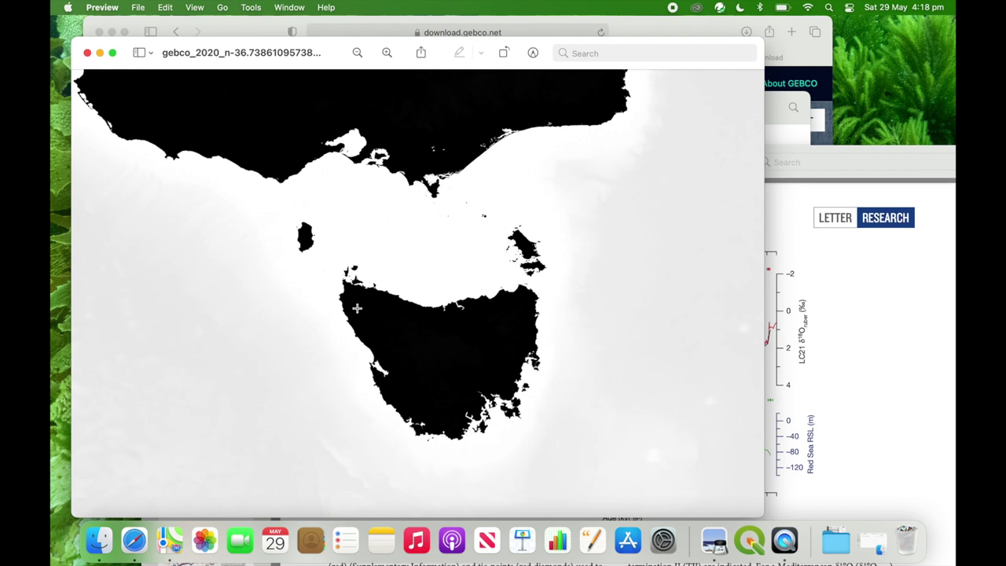
- Load qgis.org in a new browser tab, then switch to QGIS
click(723, 38)
click(791, 31)
text(qgis)
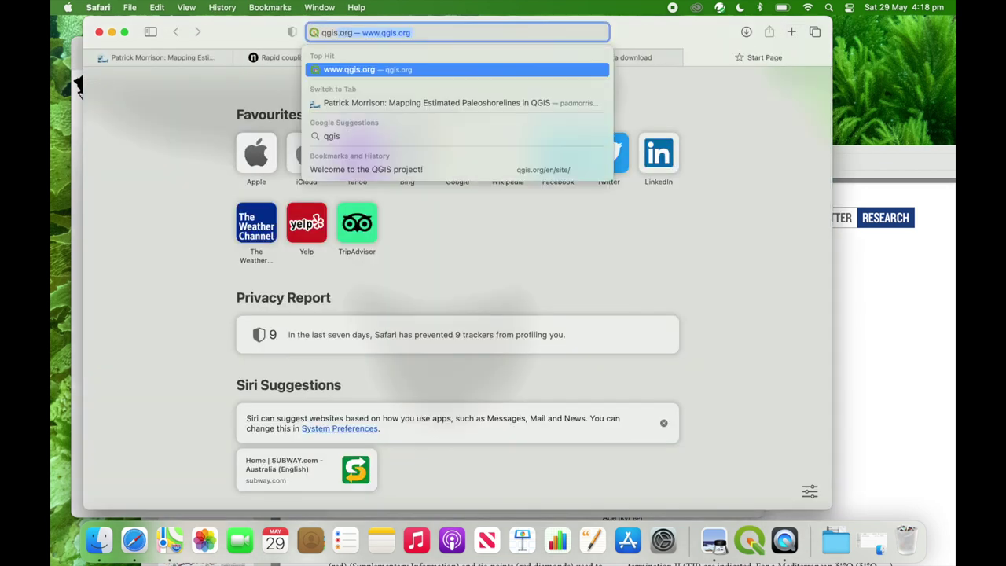
key(Return)
scroll(398, 178, down, 1)
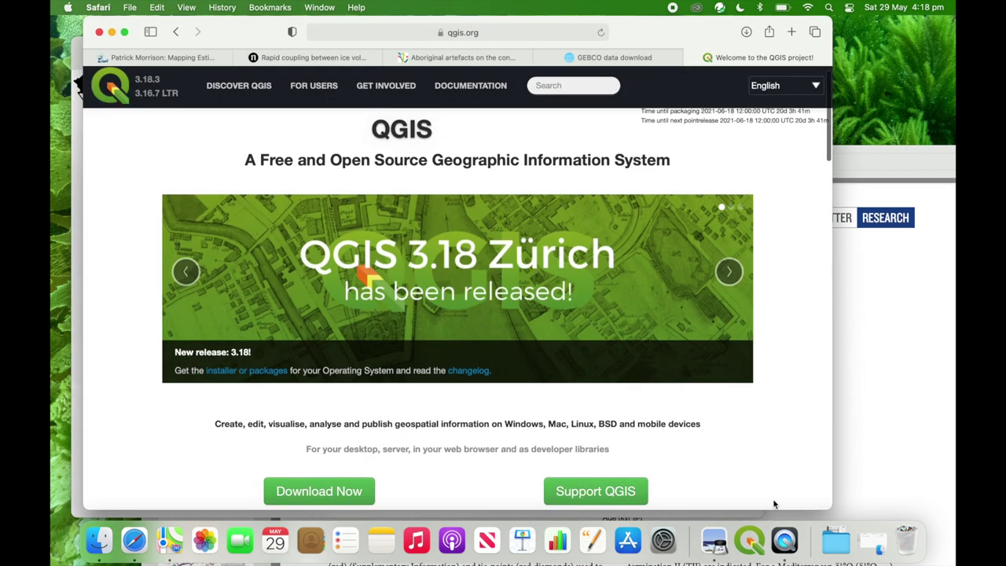
click(750, 540)
- Add the GEBCO TIFF from the Downloads folder to the QGIS project as a raster layer
click(836, 540)
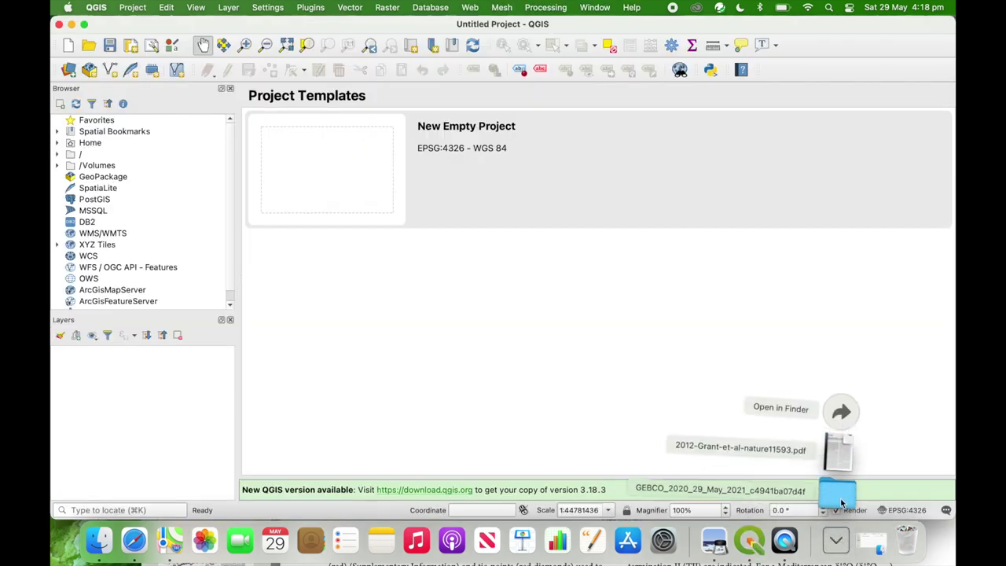
click(840, 498)
drag(431, 157, 457, 400)
click(451, 26)
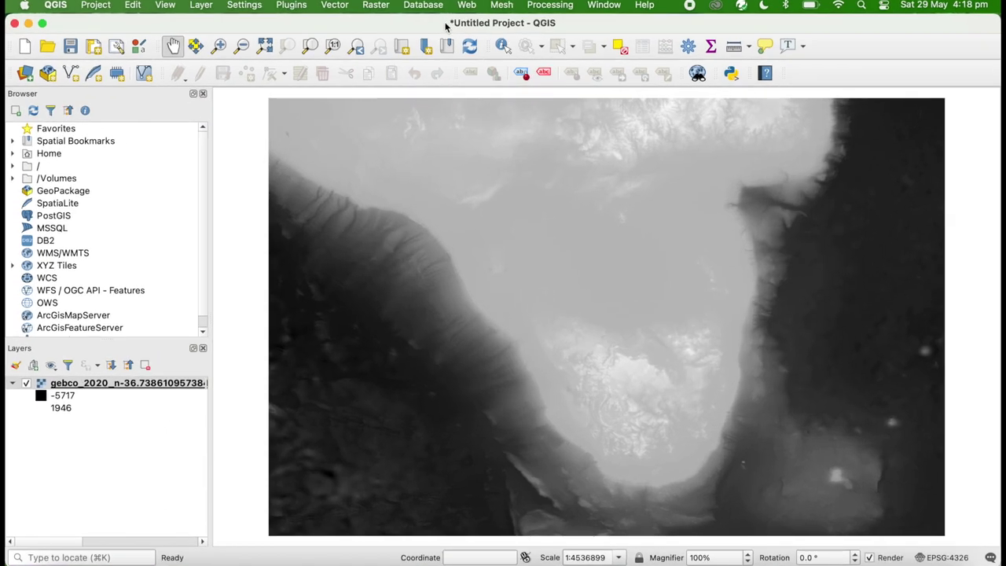
- Show the Layer Styling panel from View > Panels
click(165, 5)
mouse_move(225, 512)
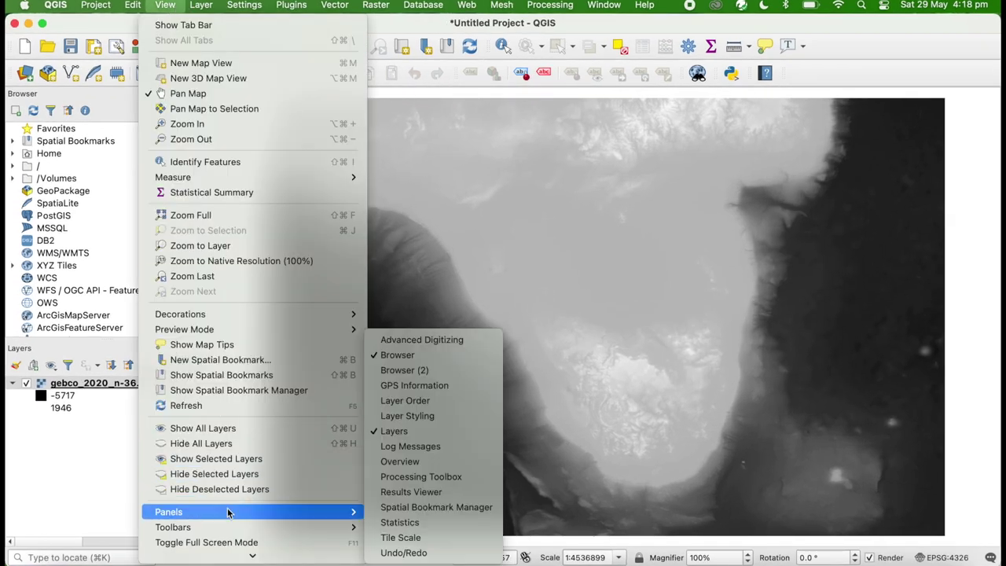
click(463, 417)
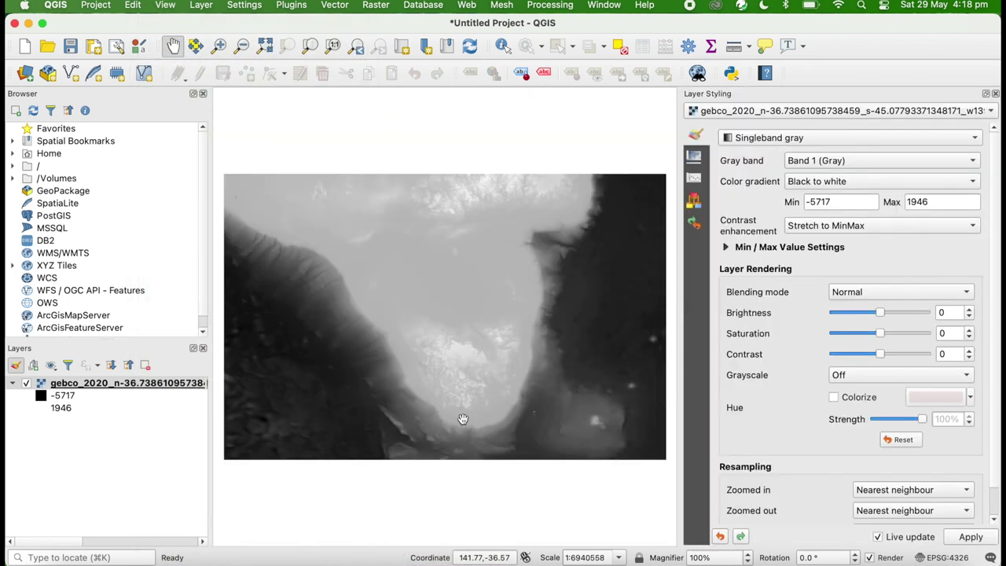
- Render the GEBCO layer as singleband pseudocolor with Discrete interpolation
click(777, 139)
click(778, 150)
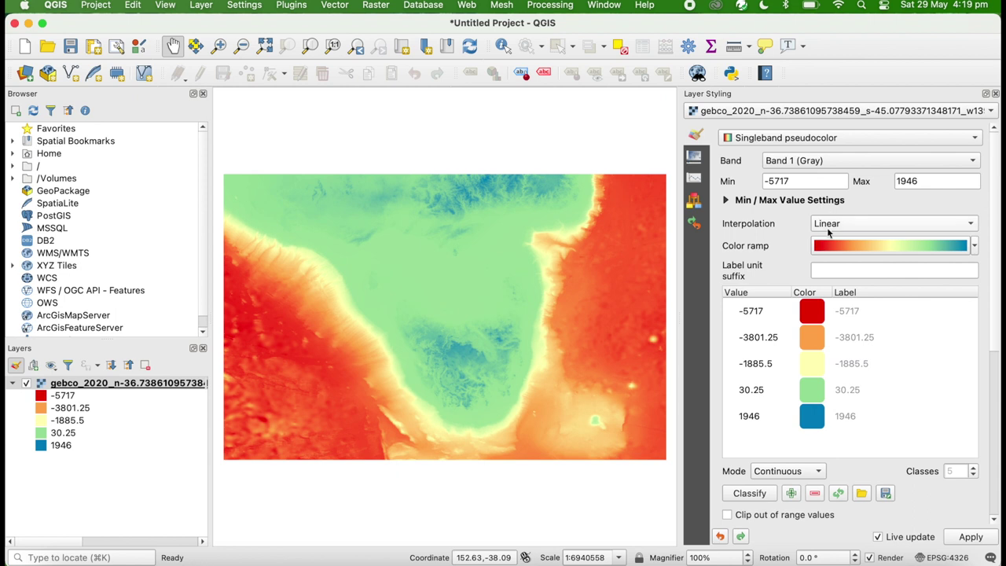
click(851, 225)
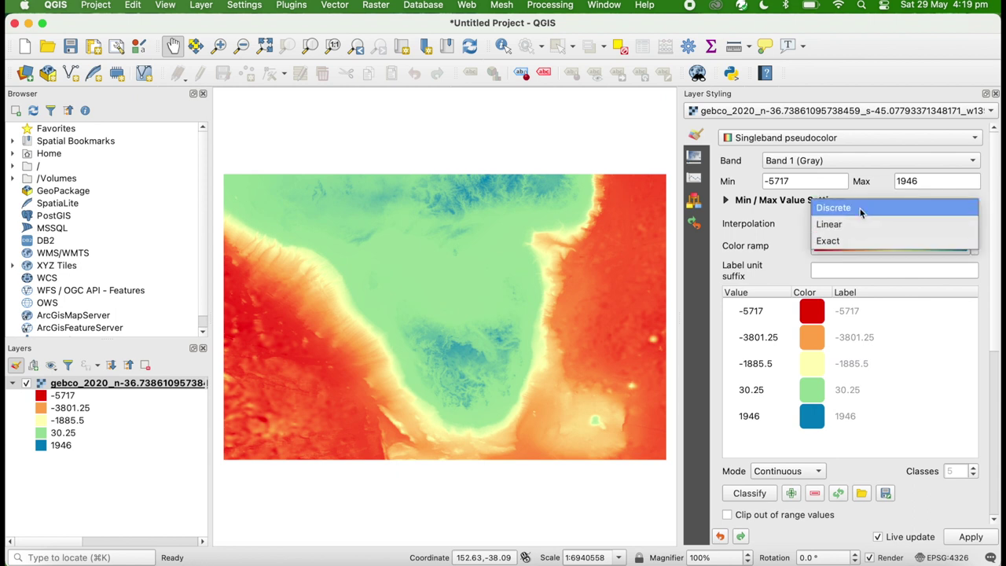
click(849, 207)
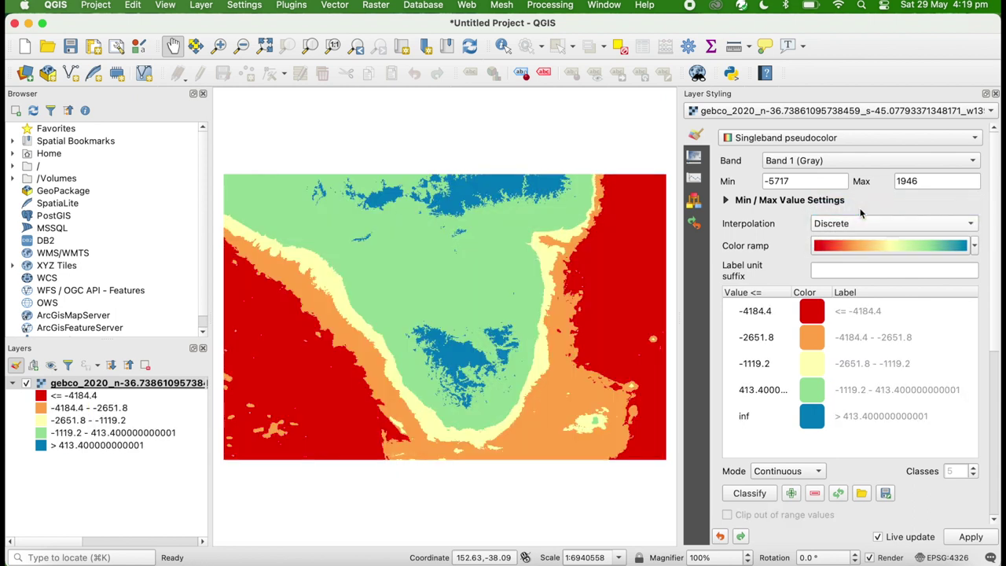
- Edit the class breaks to -130, -30 and 0, then delete the 413.4 class
double_click(769, 314)
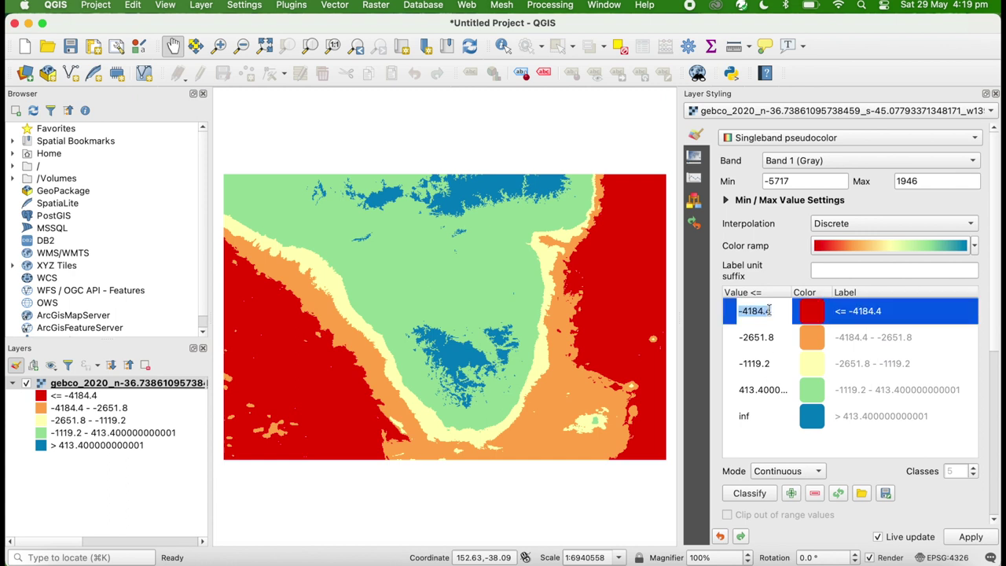
text(-130)
double_click(769, 340)
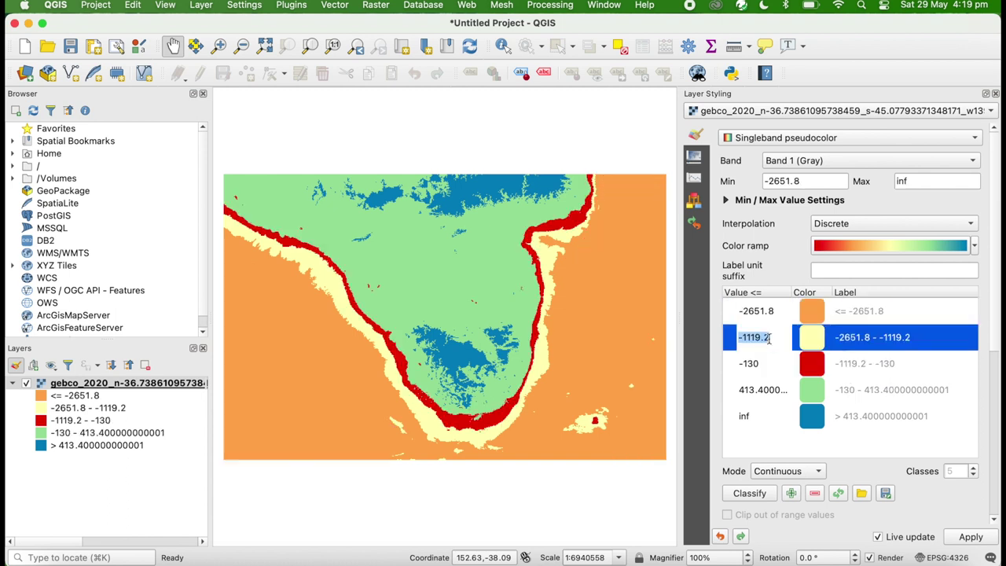
text(-30)
click(766, 315)
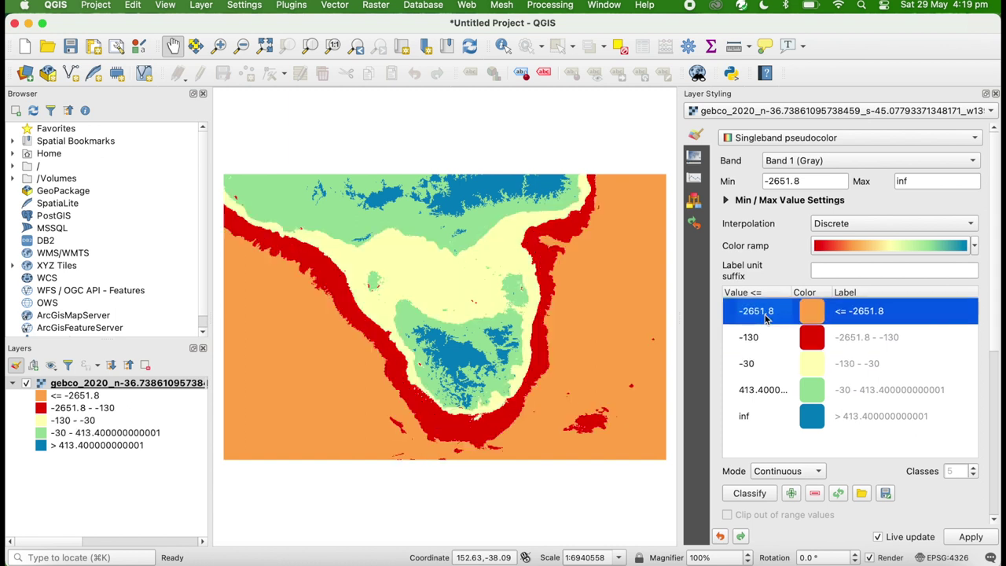
double_click(766, 315)
text(0)
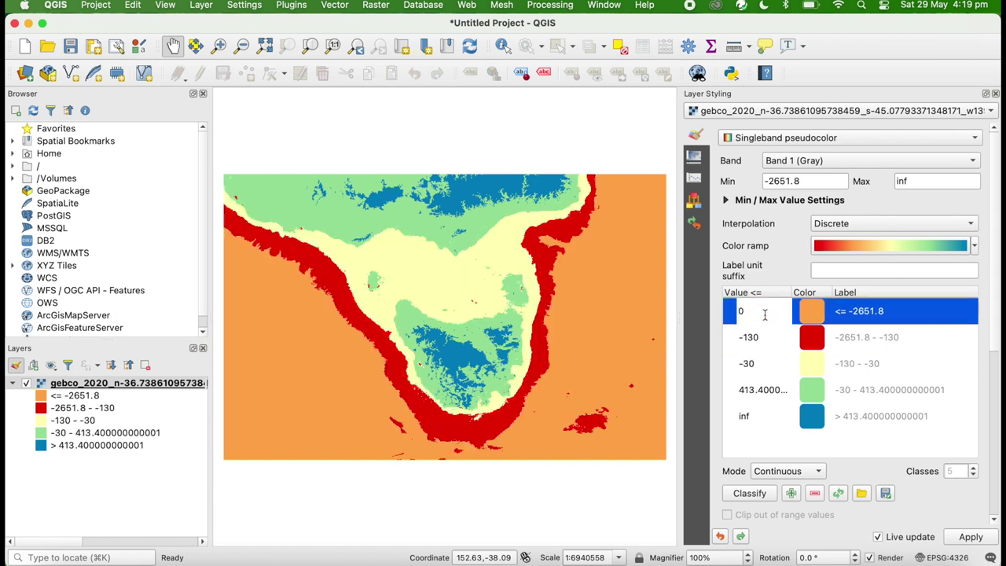
double_click(772, 410)
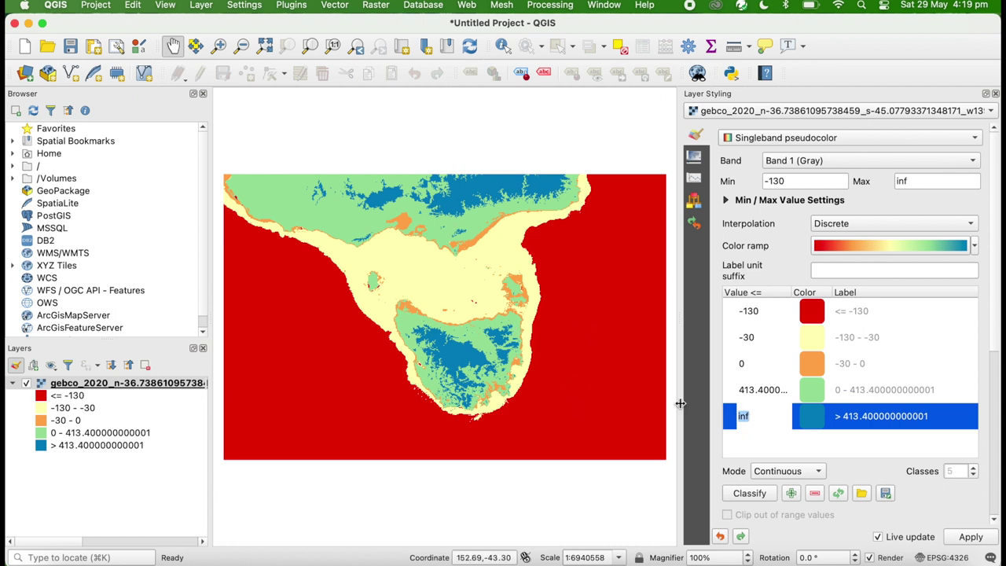
click(775, 396)
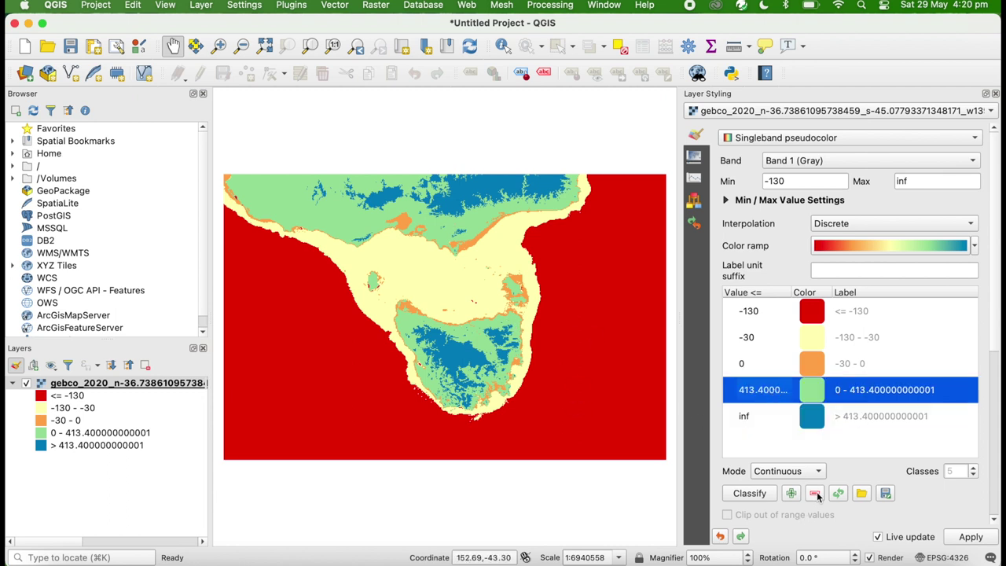
click(816, 493)
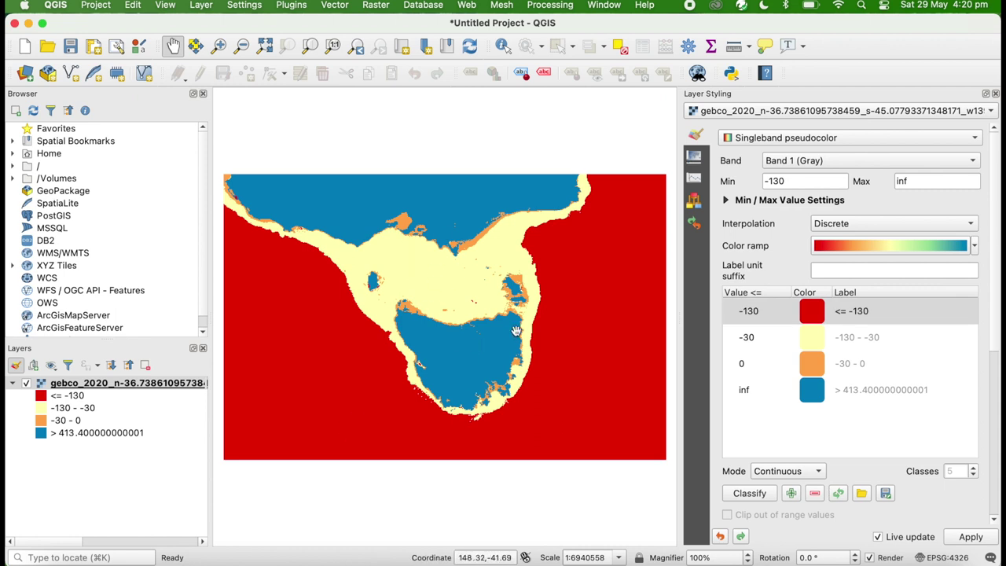
- Colour the deepest (-130) class white using the hex code from the reference page
click(97, 559)
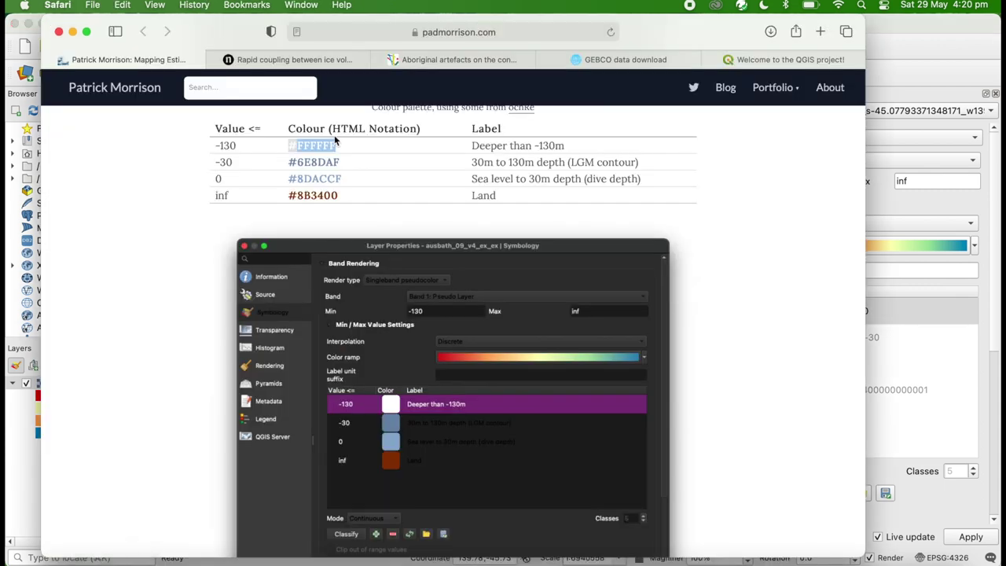
click(988, 232)
double_click(810, 318)
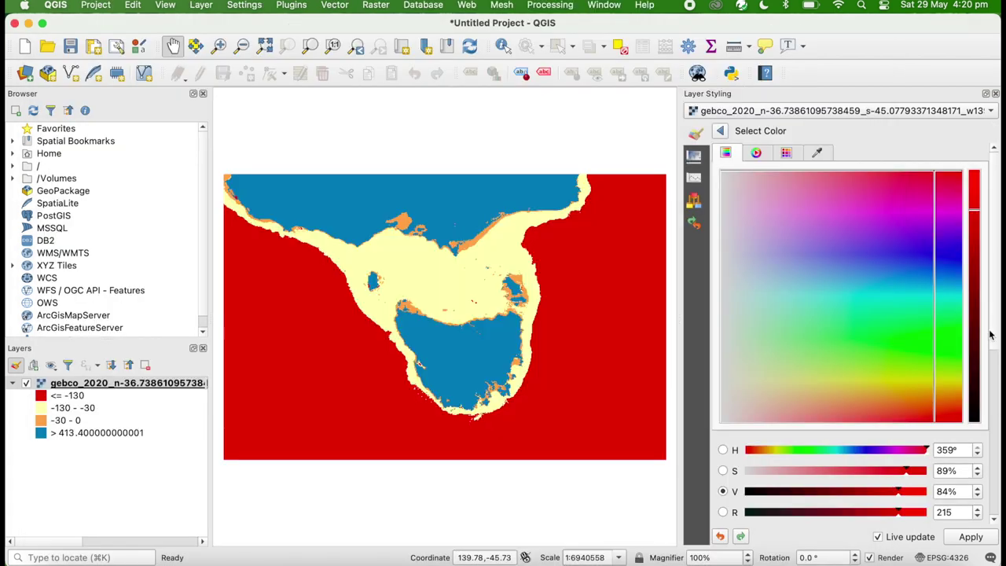
scroll(990, 334, down, 5)
drag(853, 425, 762, 425)
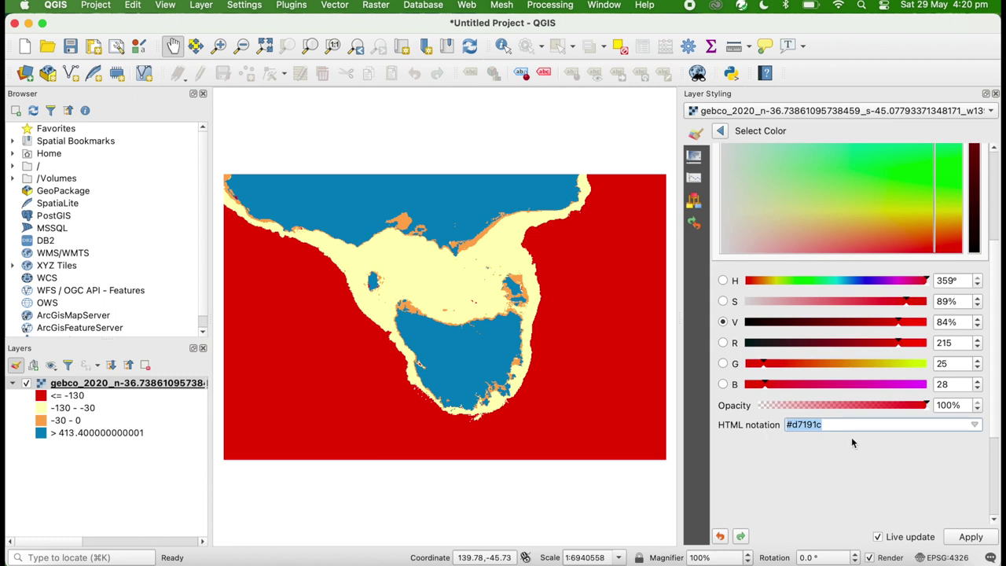
text(FFFFFF)
click(795, 431)
text(#)
click(971, 537)
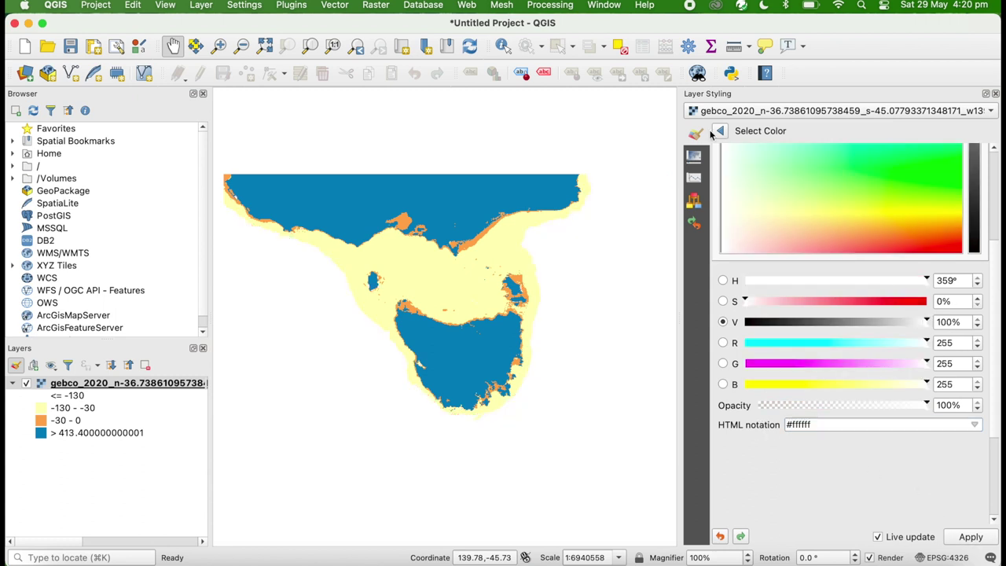
- Colour the -130 to -30 class slate blue #6E8DAF from the reference page
click(719, 131)
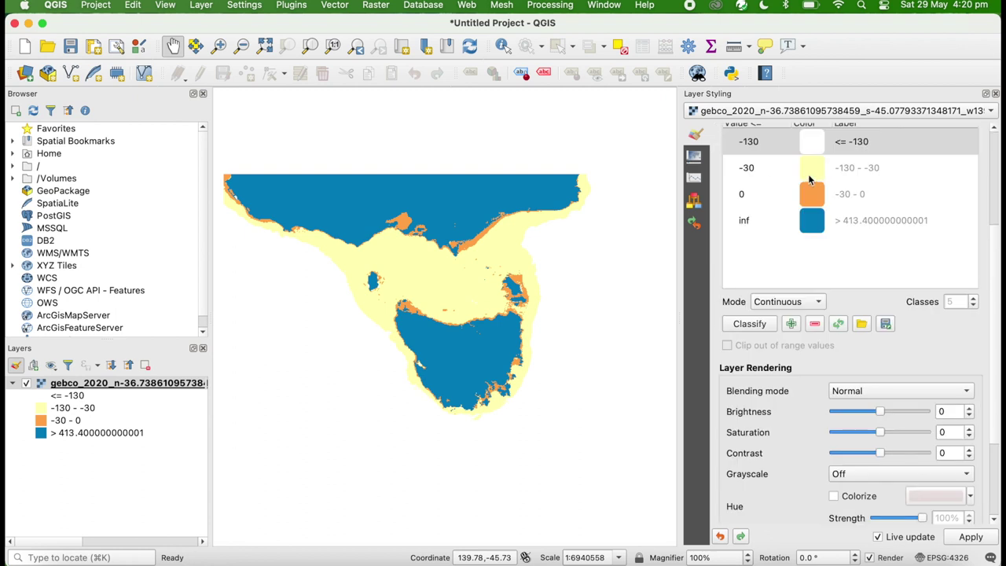
double_click(809, 175)
click(96, 561)
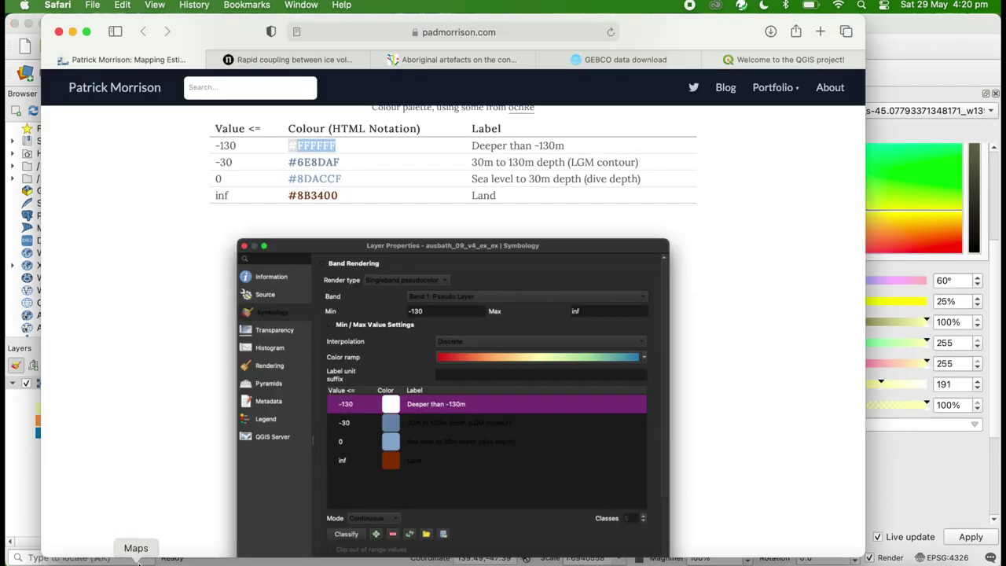
drag(288, 162, 340, 162)
click(870, 405)
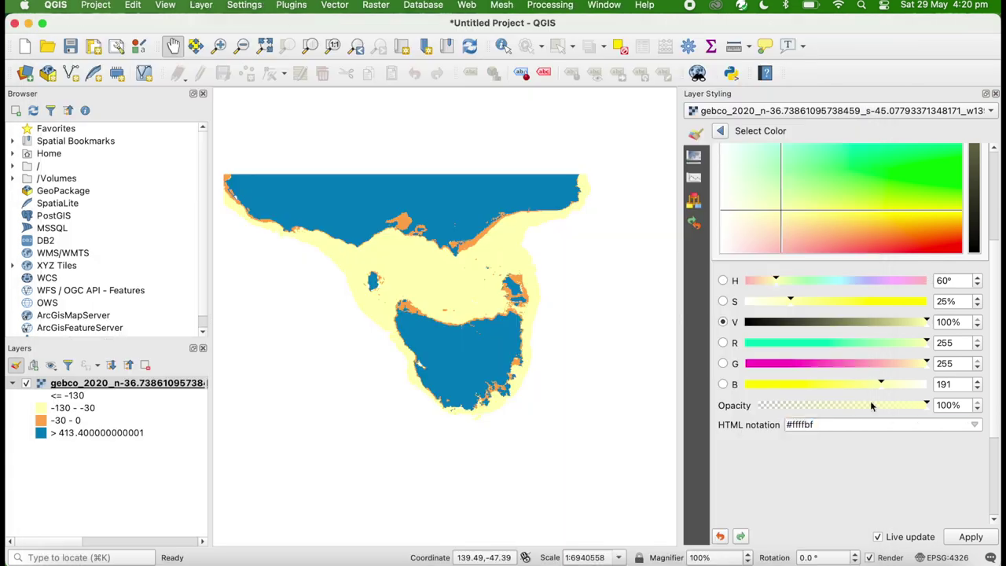
triple_click(862, 424)
text(#6e8daf)
click(96, 561)
key(super+Tab)
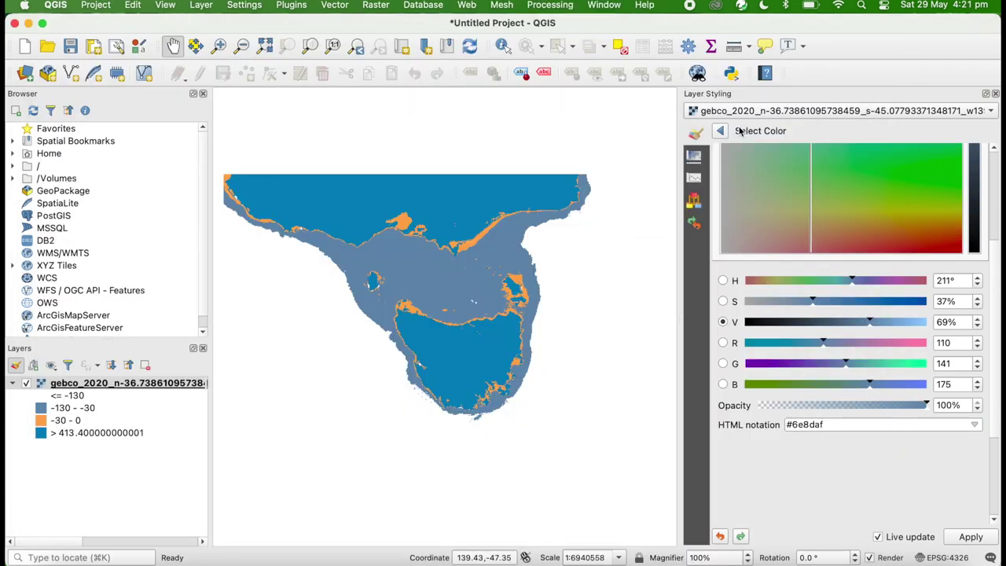
- Give the -30 to 0 class pale blue and tune the land class to green
click(720, 131)
double_click(817, 194)
click(720, 130)
double_click(817, 220)
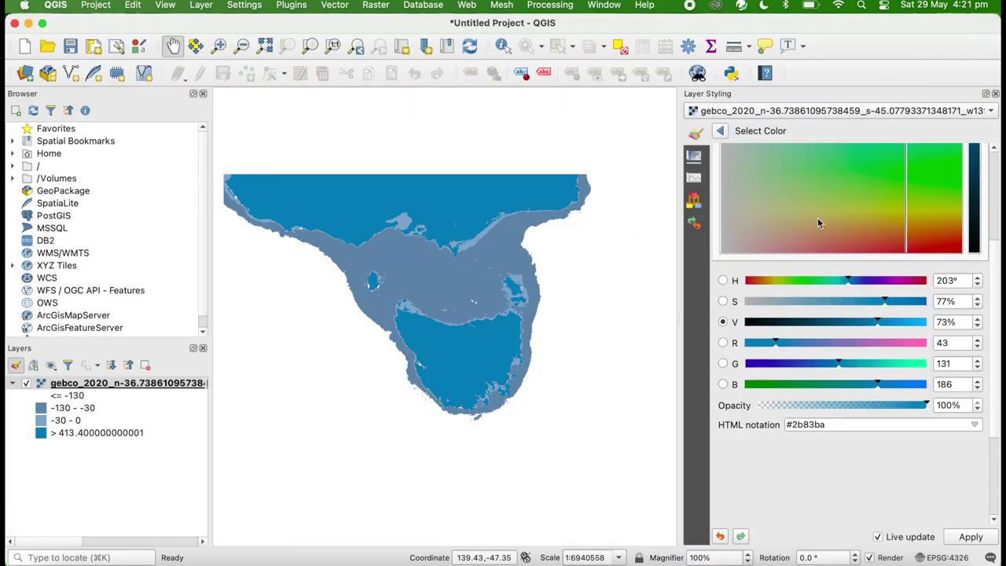
drag(840, 384, 771, 385)
drag(881, 163, 843, 165)
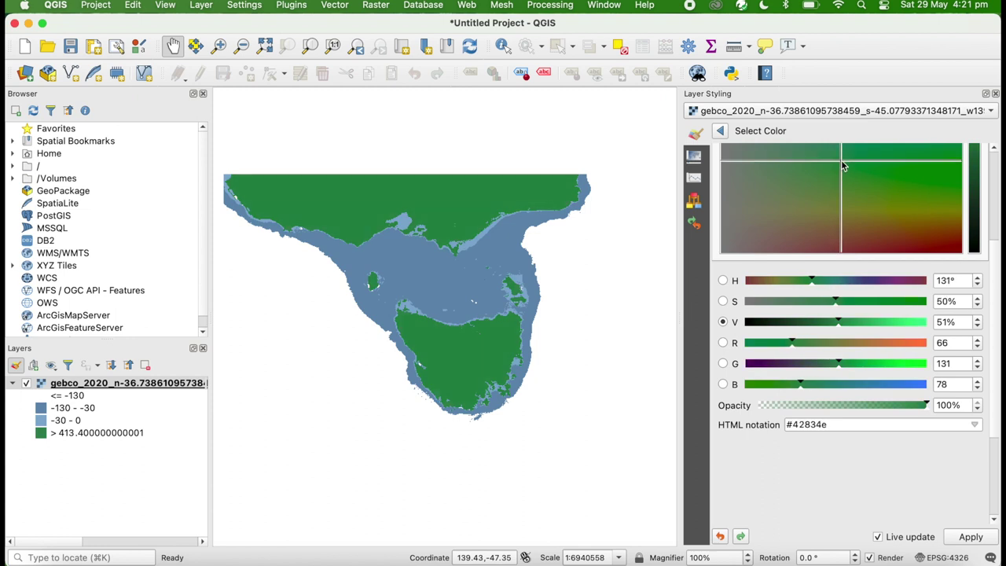
- Paste depth labels from the reference page into the classes, starting with 'Deeper than -130m'
click(720, 132)
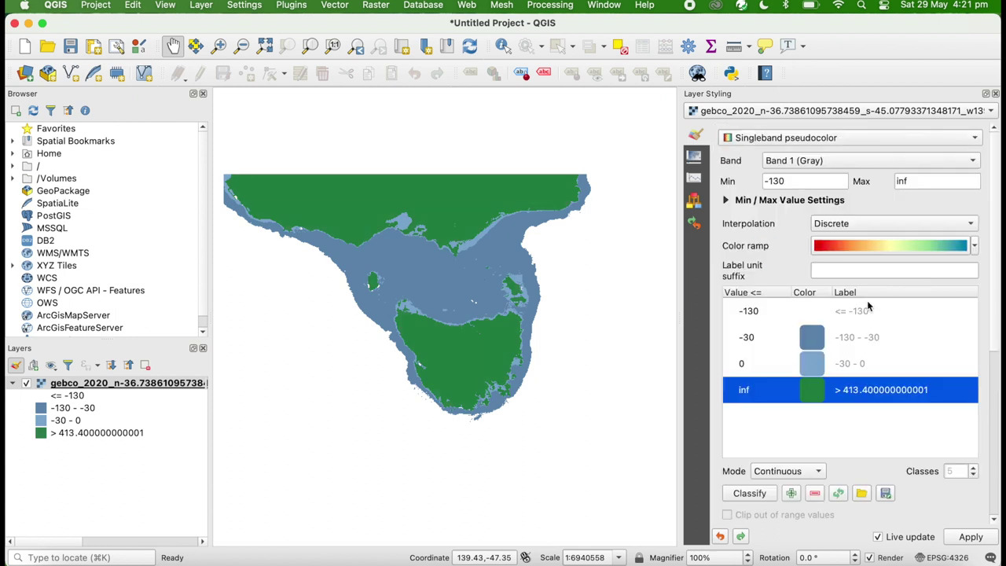
click(98, 557)
drag(471, 145, 564, 145)
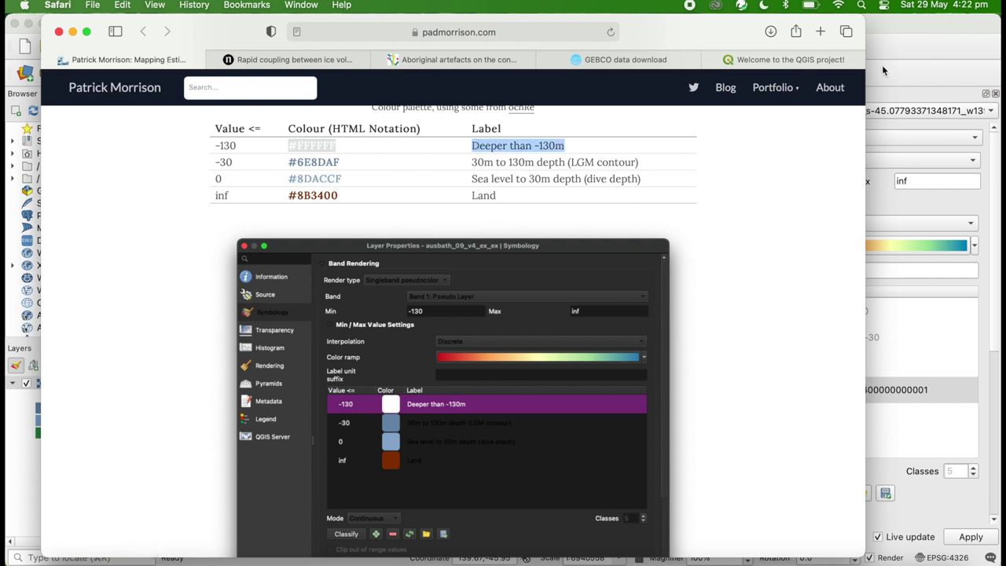
key(cmd+Tab)
click(748, 310)
key(cmd+Tab)
triple_click(555, 162)
key(cmd+c)
key(cmd+Tab)
key(cmd+v)
key(Return)
- Paste the remaining depth label and label the top class 'Land'
key(cmd+Tab)
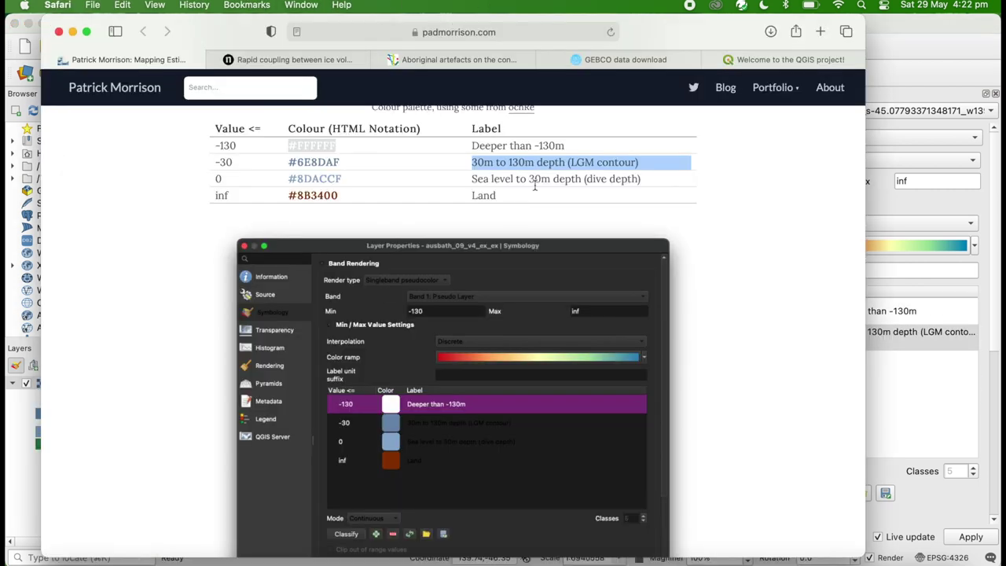
triple_click(555, 179)
key(cmd+c)
key(cmd+Tab)
key(cmd+v)
key(Return)
key(cmd+Tab)
key(cmd+Tab)
text(Land)
key(Return)
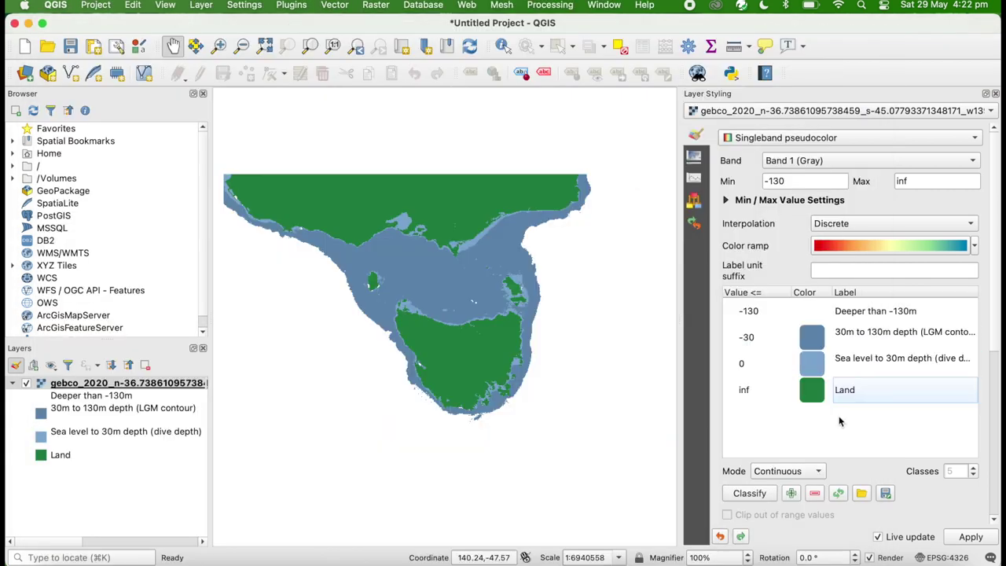
- Rename the raster layer to 'GEBCO Bathymetry'
right_click(124, 383)
key(Escape)
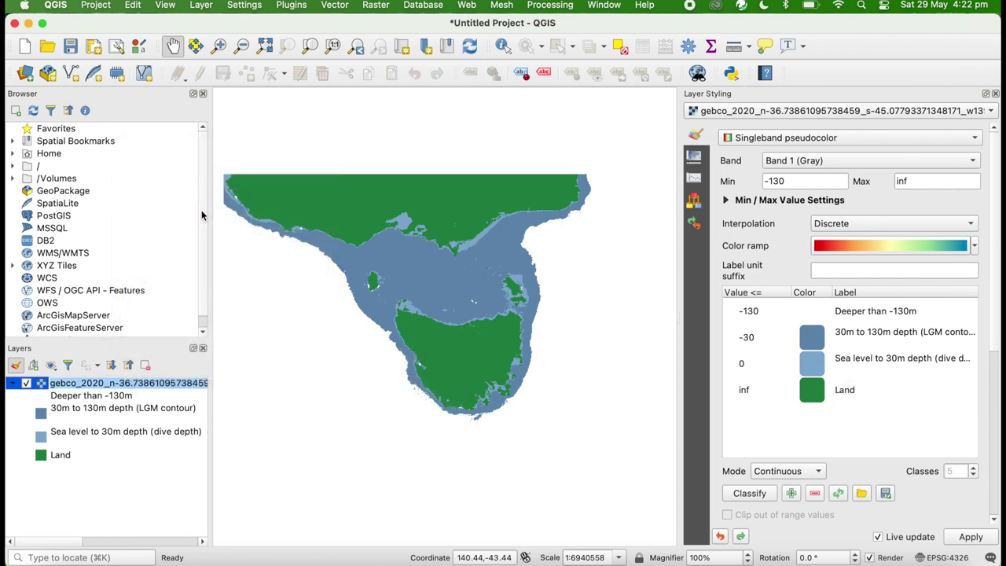
text(GEBCO Bathymetry)
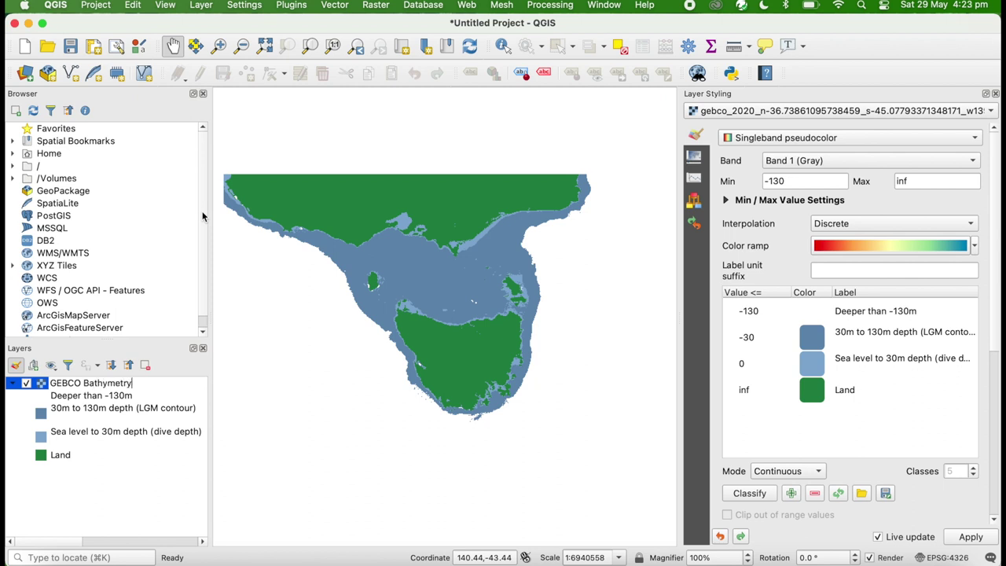
key(Return)
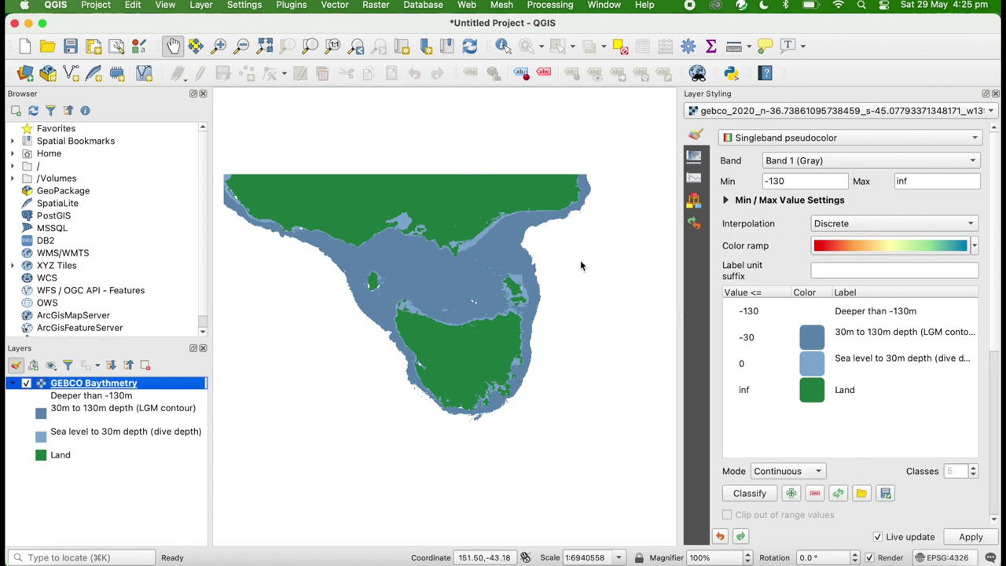
- Set the project coordinate system to Google Maps Global Mercator (EPSG:900913)
key(super+shift+p)
click(385, 98)
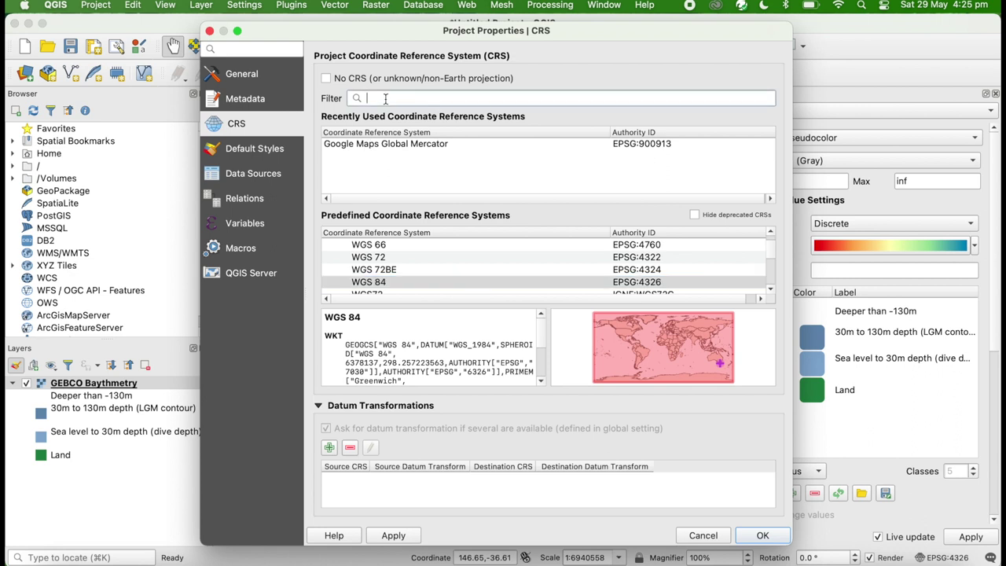
text(google)
click(456, 269)
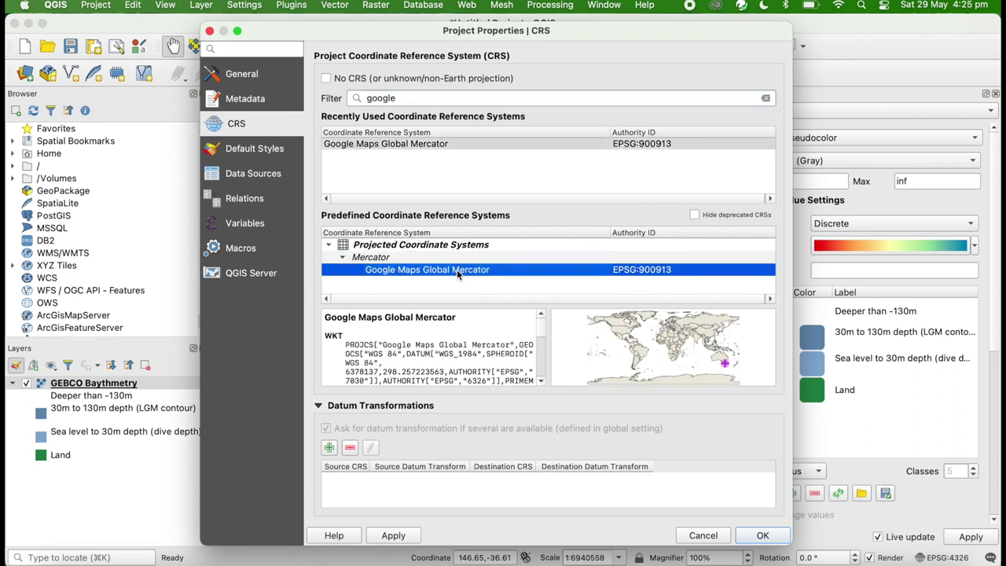
click(775, 536)
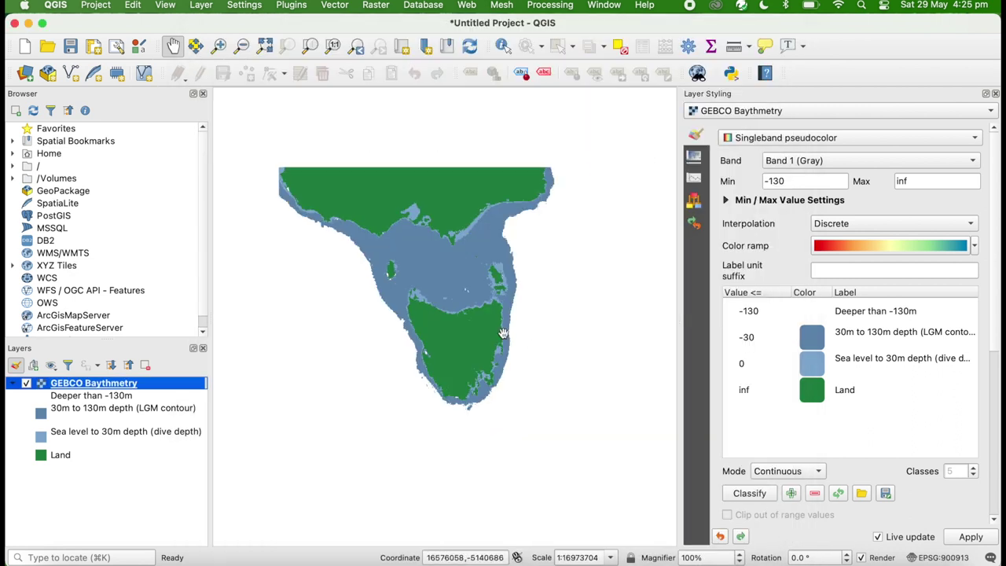
- Zoom and pan the map to frame Tasmania and the southeast coast
scroll(461, 344, up, 2)
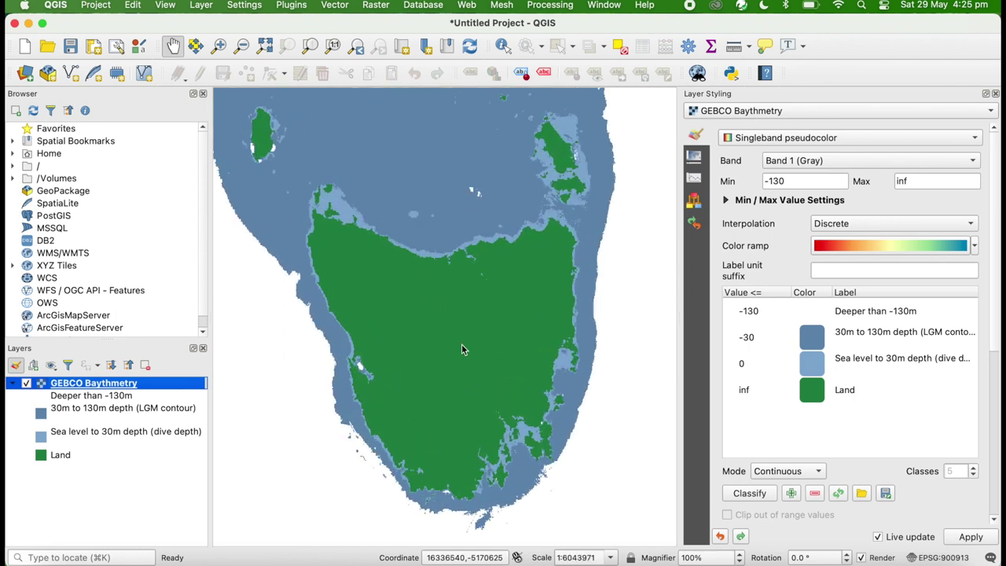
scroll(462, 343, up, 1)
drag(461, 343, 478, 337)
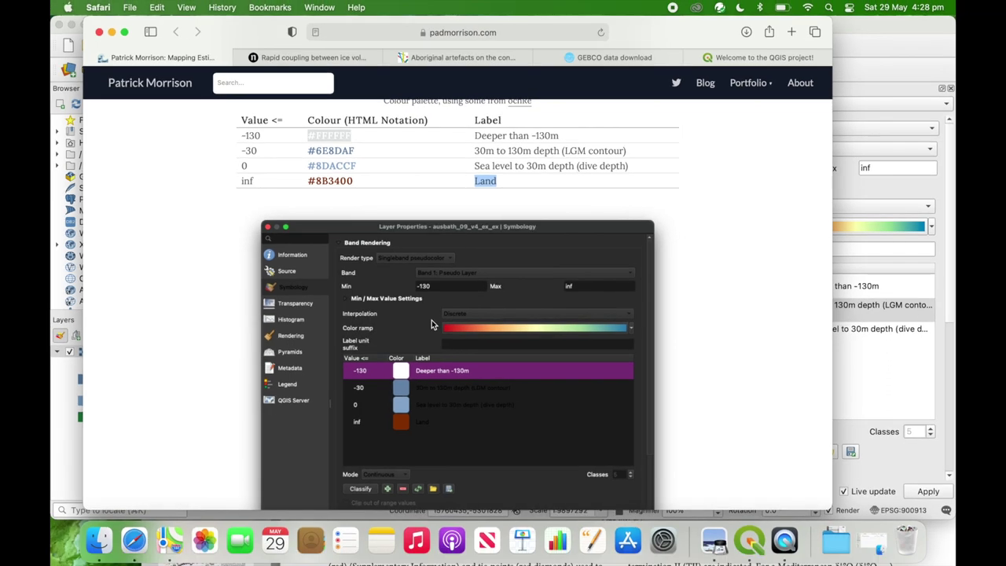
- Search for Natural Earth and download the 1:10m Cultural populated places dataset
key(super+t)
text(natural earth)
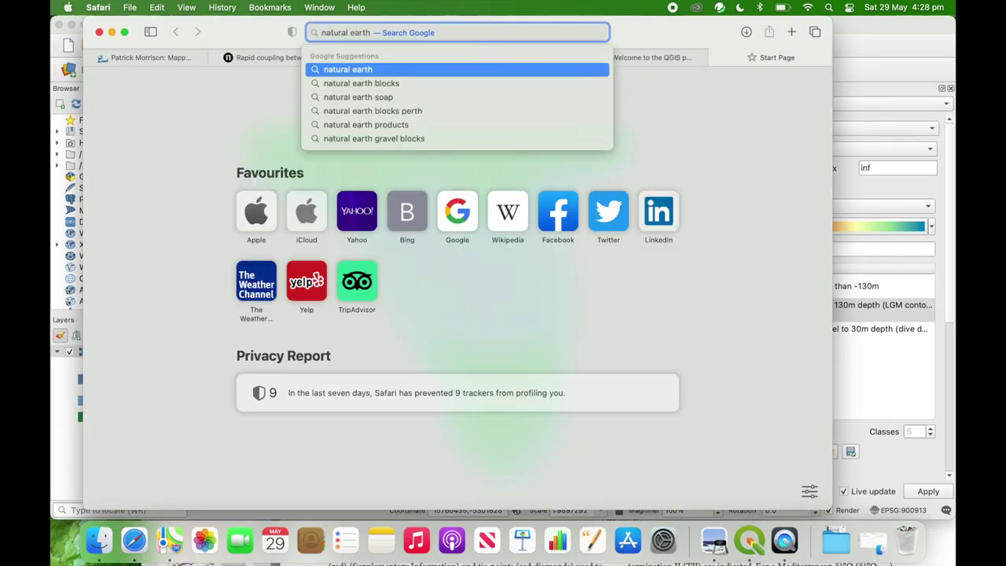
key(Return)
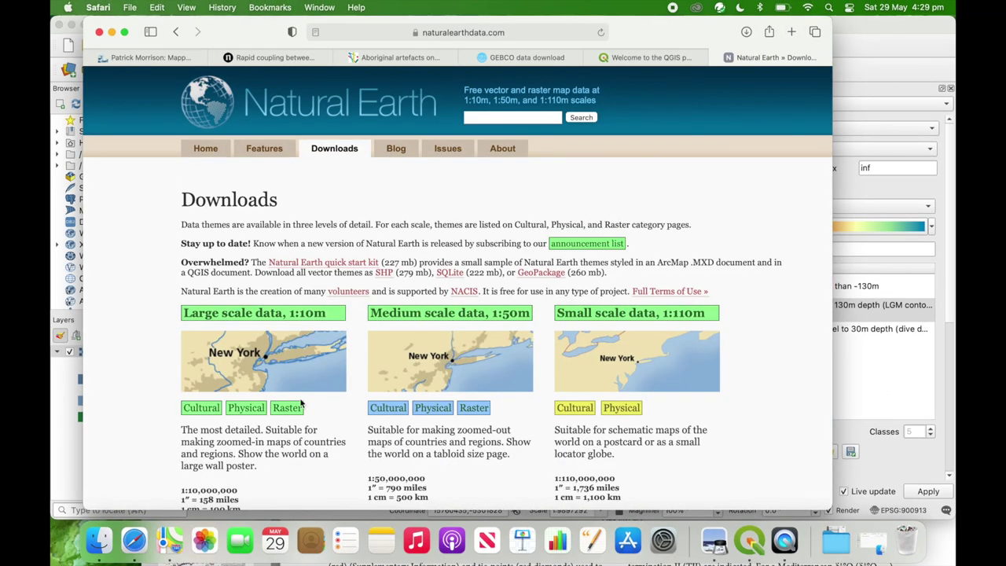
scroll(195, 343, down, 2)
click(196, 343)
scroll(381, 354, down, 10)
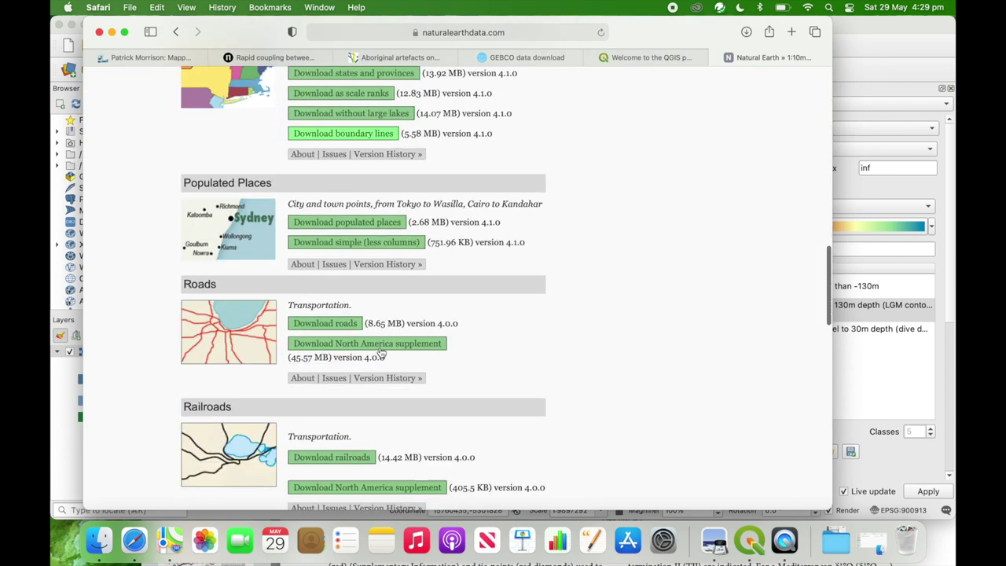
click(370, 226)
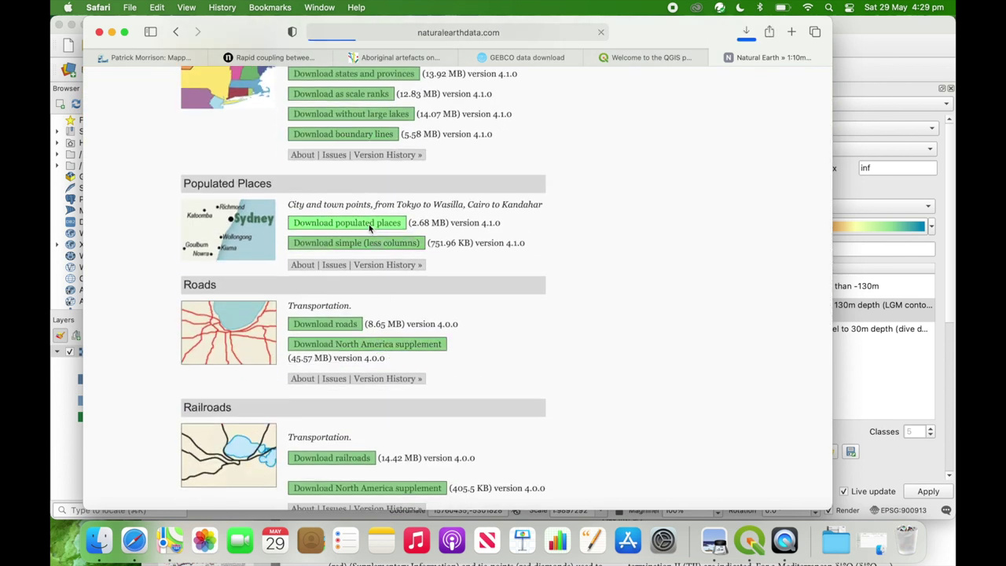
- Add the downloaded populated places shapefile to the QGIS map and maximize the window
click(750, 541)
click(837, 540)
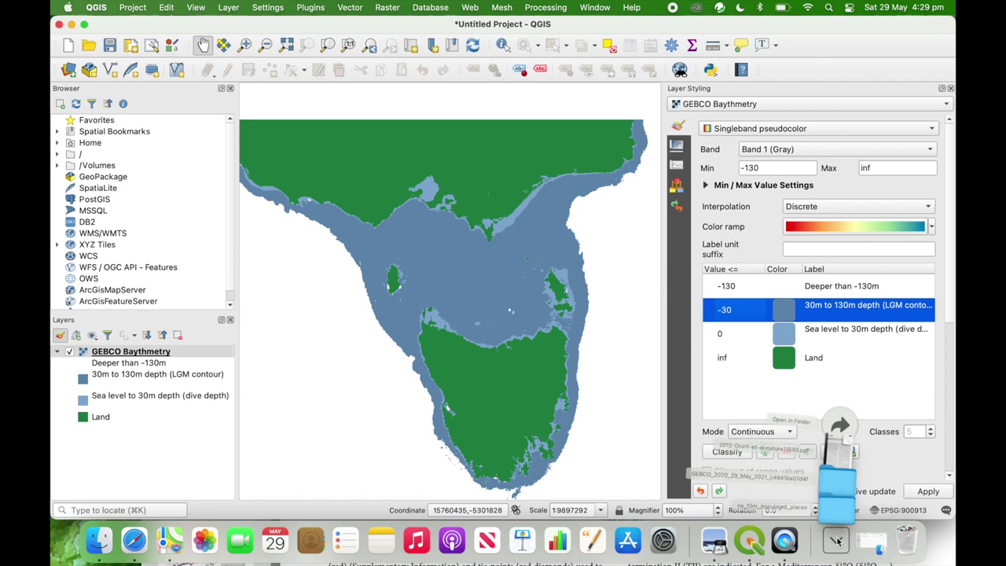
click(838, 497)
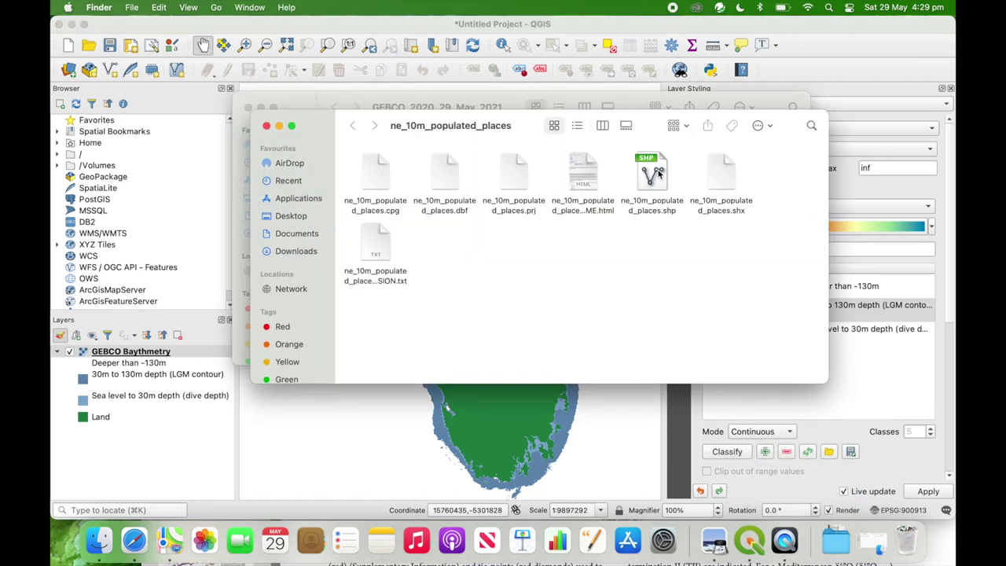
drag(659, 175, 497, 380)
double_click(528, 24)
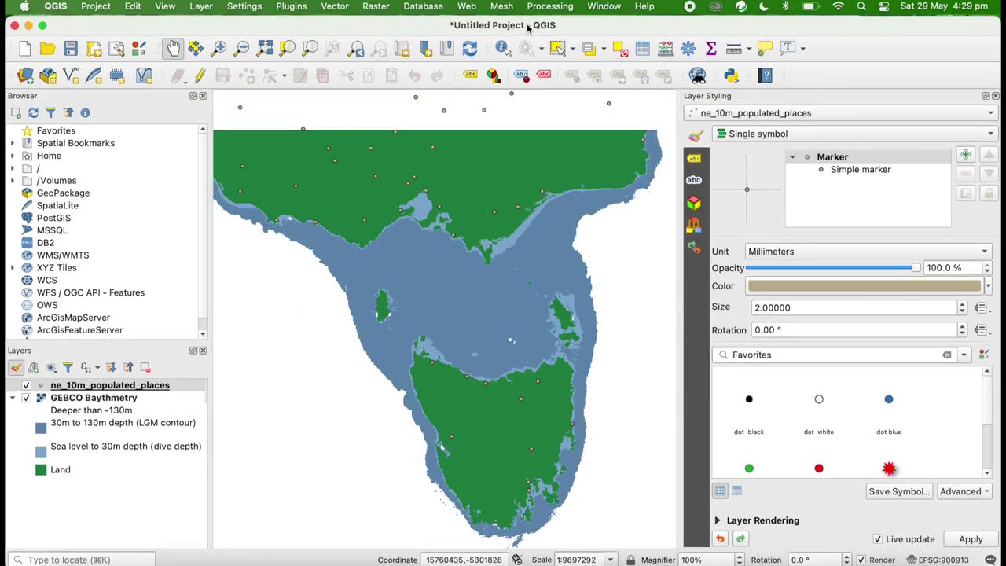
- Label the populated places layer with Single Labels showing each place's name
click(693, 159)
click(762, 135)
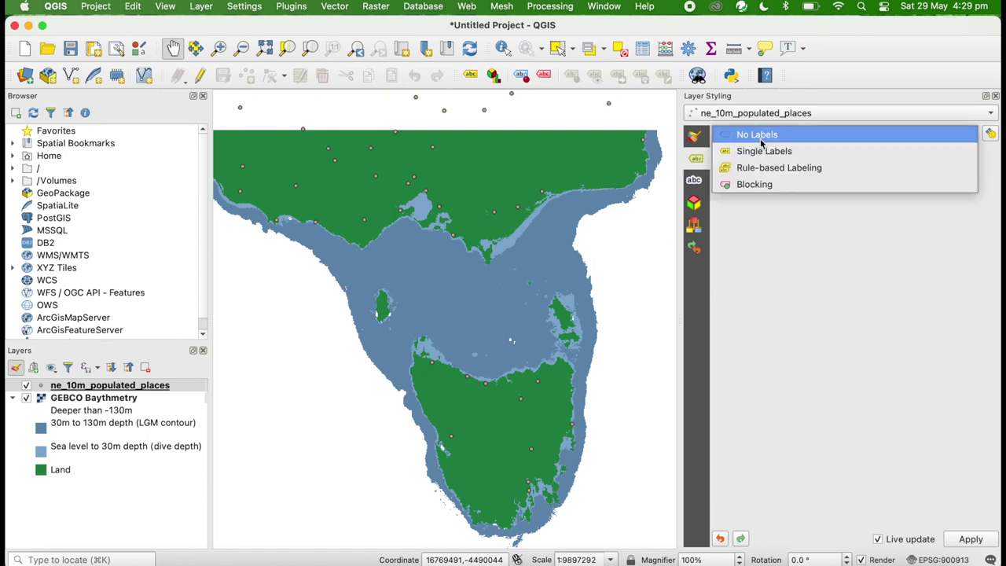
click(762, 151)
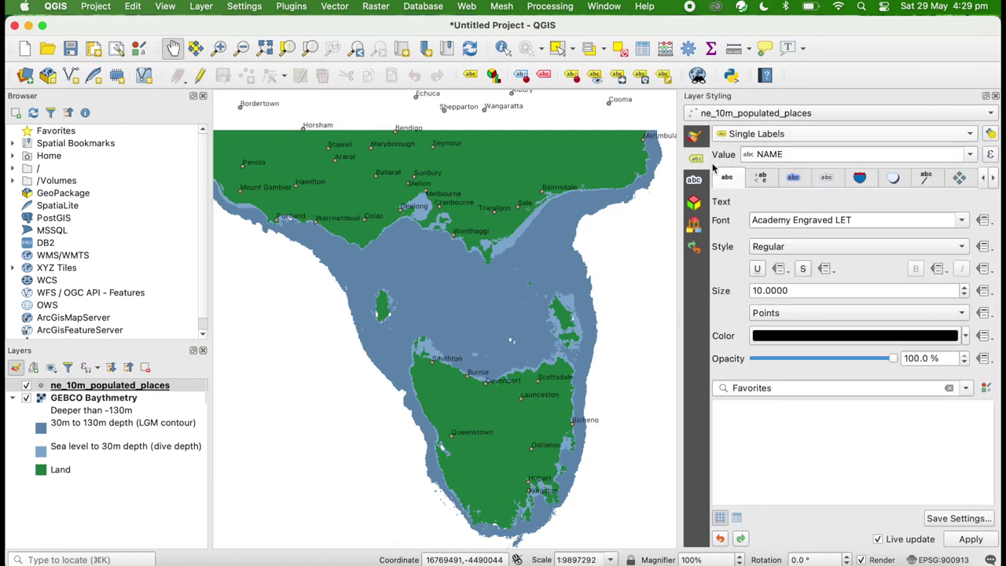
- Style the populated places as 'dot white' markers reduced to size 2
click(696, 140)
click(819, 399)
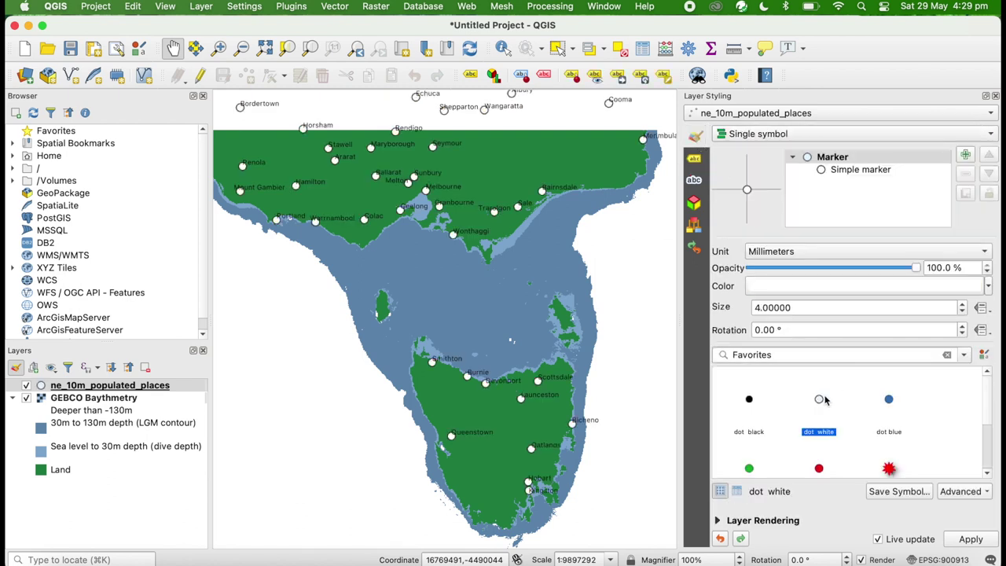
click(962, 312)
click(962, 312)
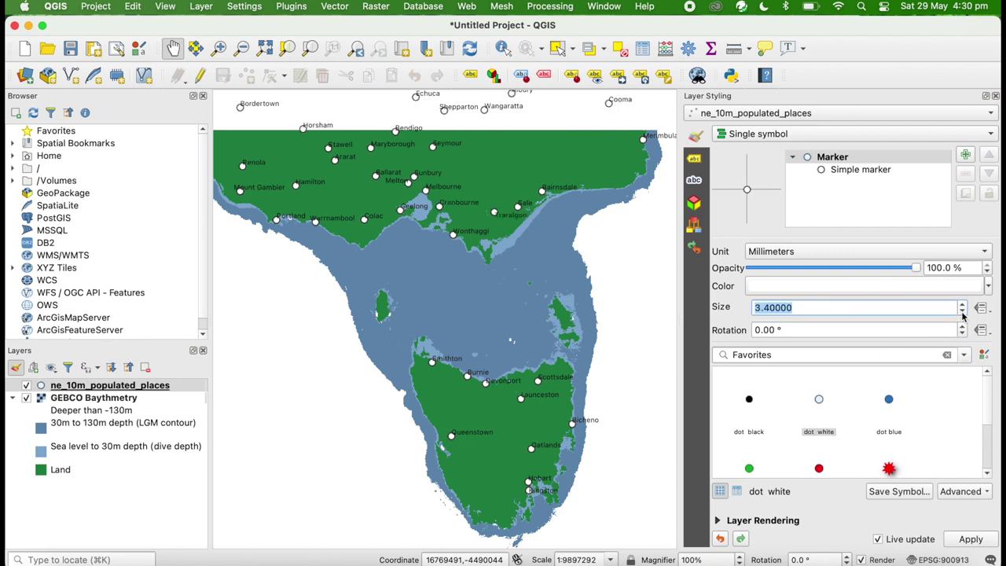
click(962, 312)
click(962, 312)
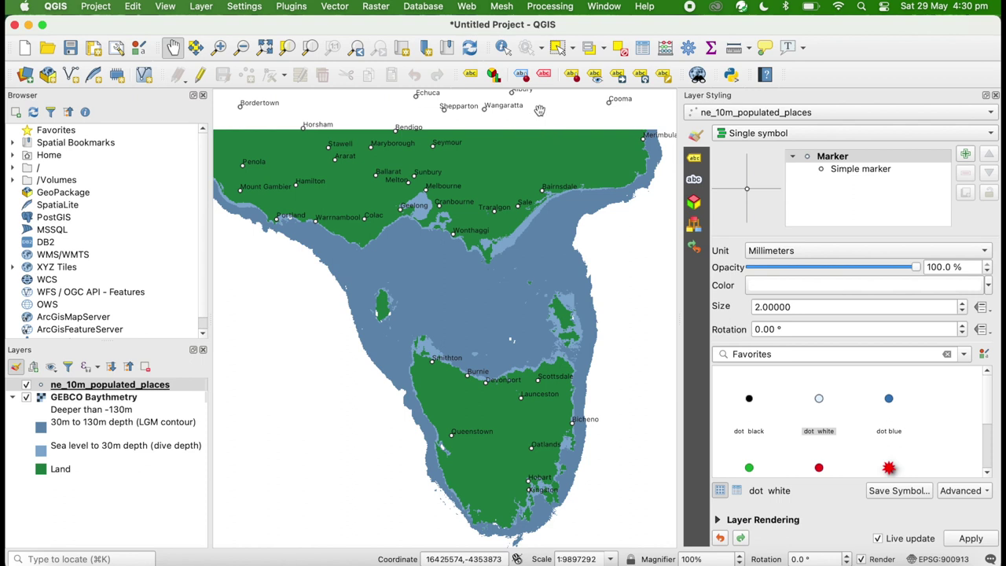
- Identify Melbourne and note its feature class, Admin-1 capital
click(504, 48)
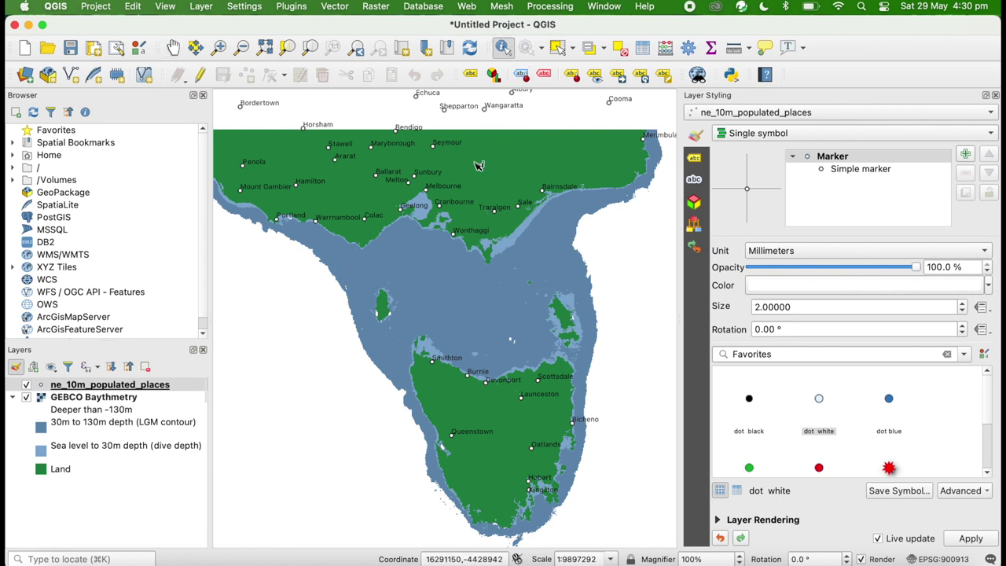
click(428, 189)
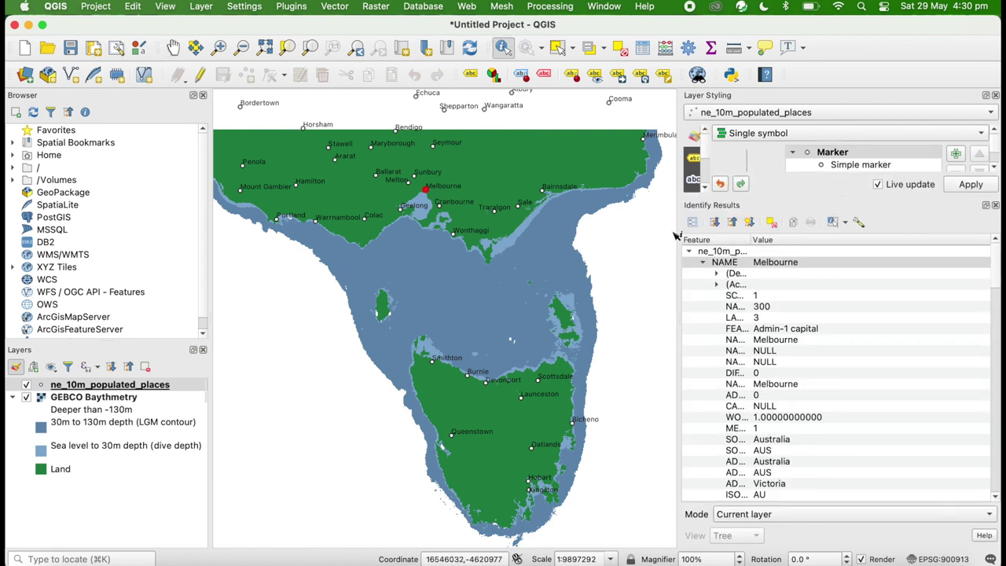
click(738, 333)
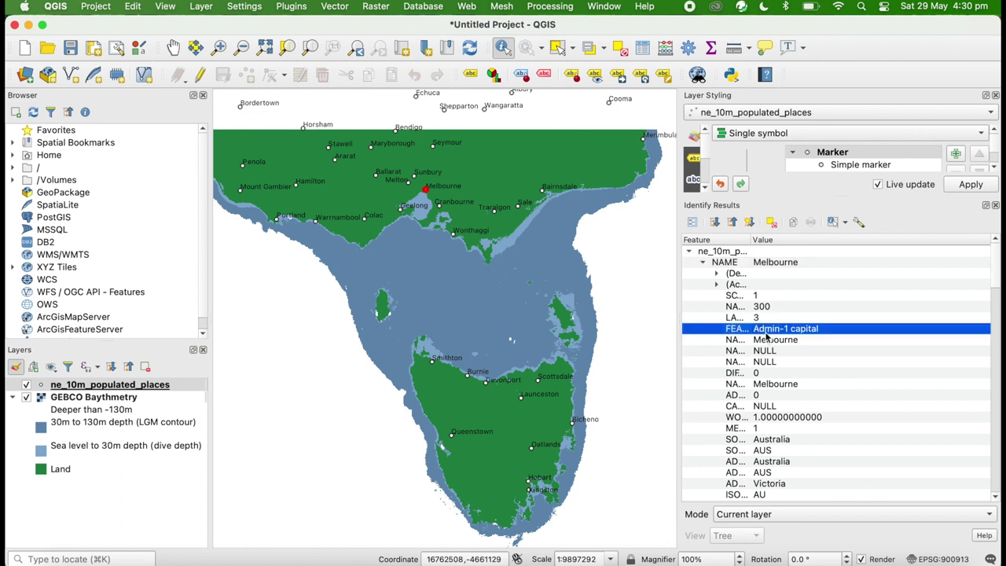
- Filter the populated places layer with "FEATURECLA" = 'Admin-1 capital'
right_click(161, 385)
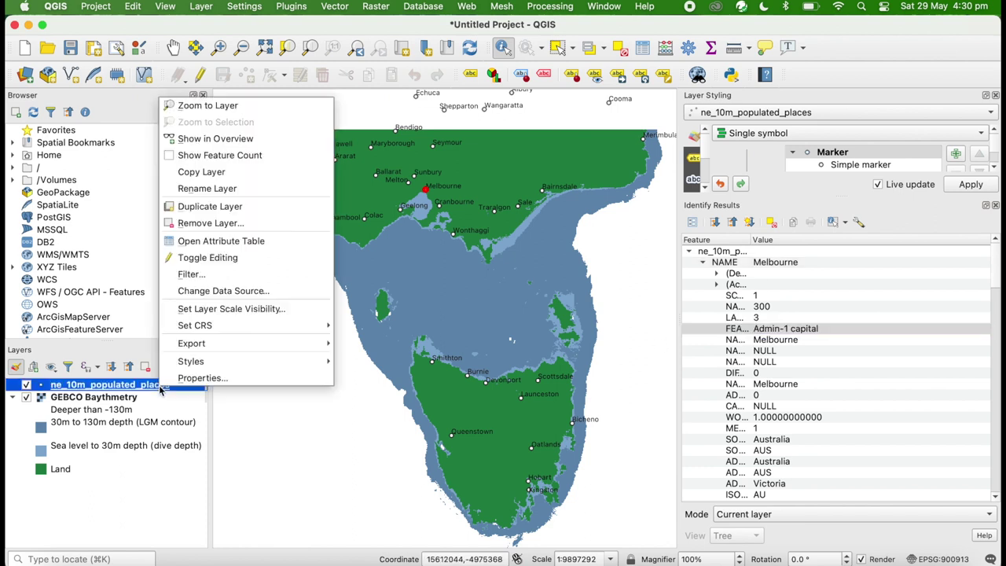
click(233, 273)
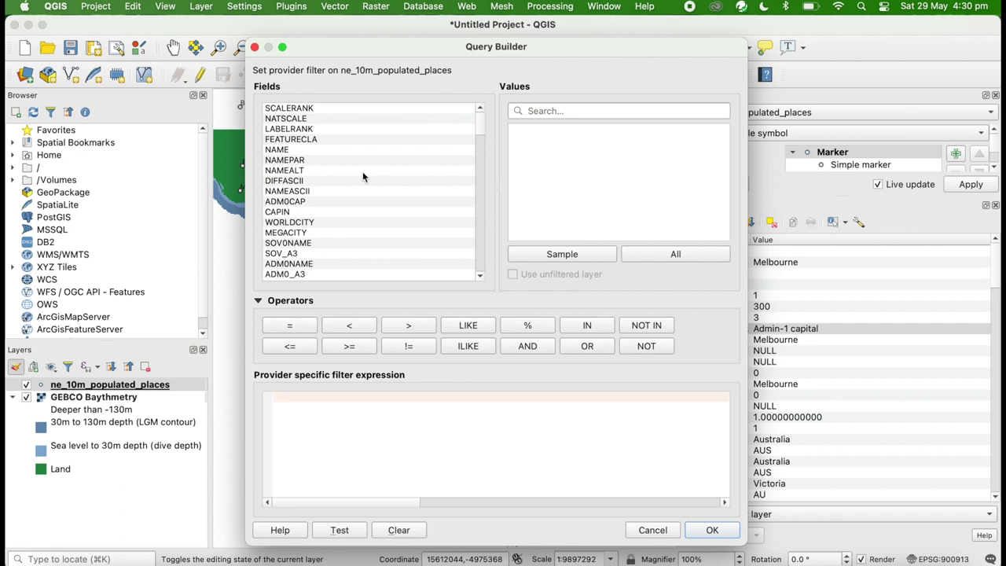
double_click(298, 139)
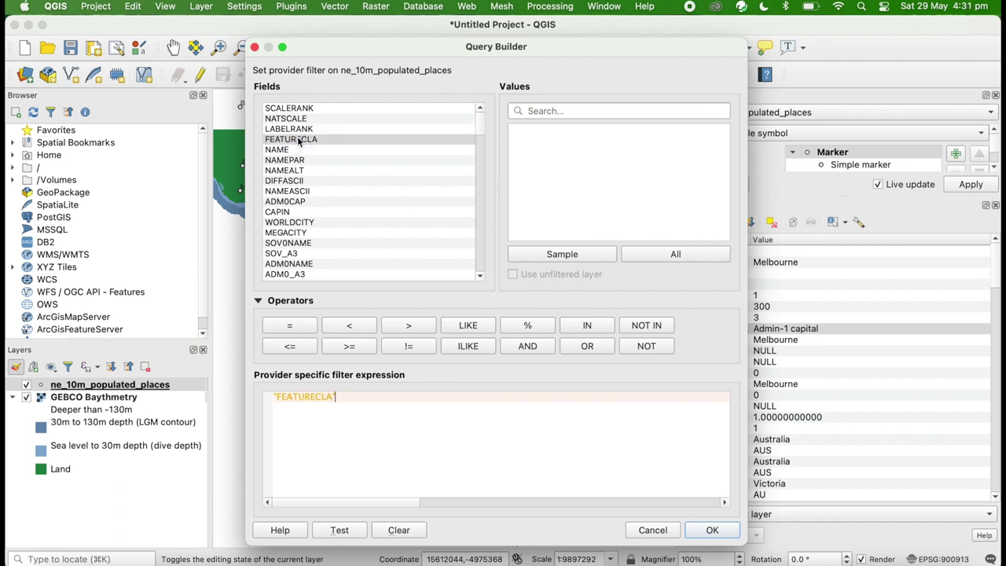
click(307, 329)
click(651, 250)
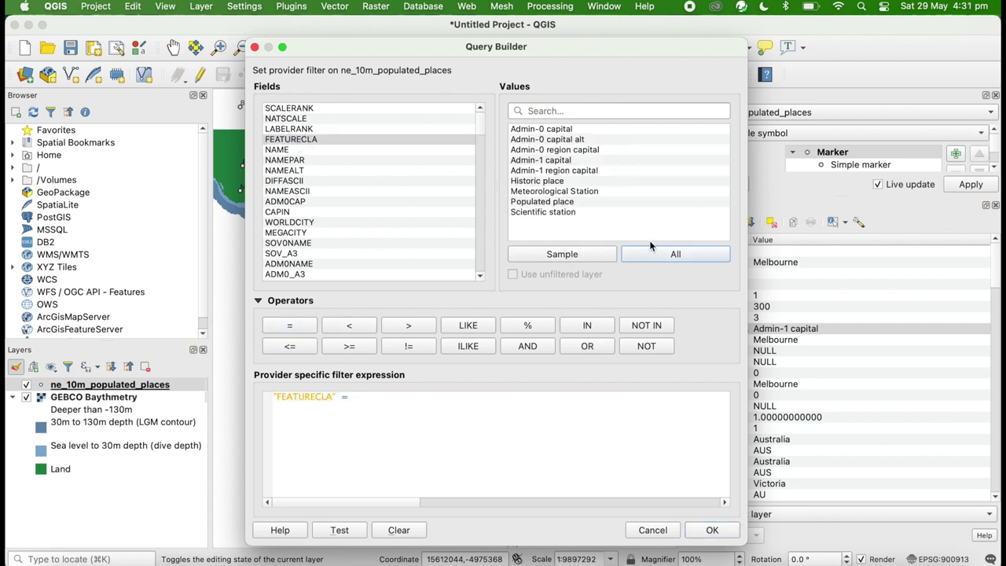
double_click(563, 161)
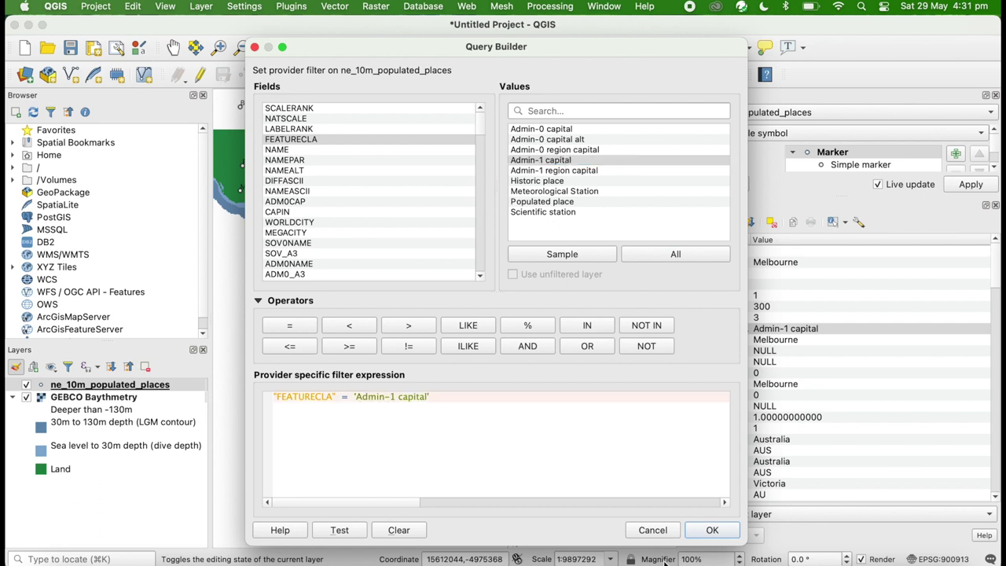
click(727, 530)
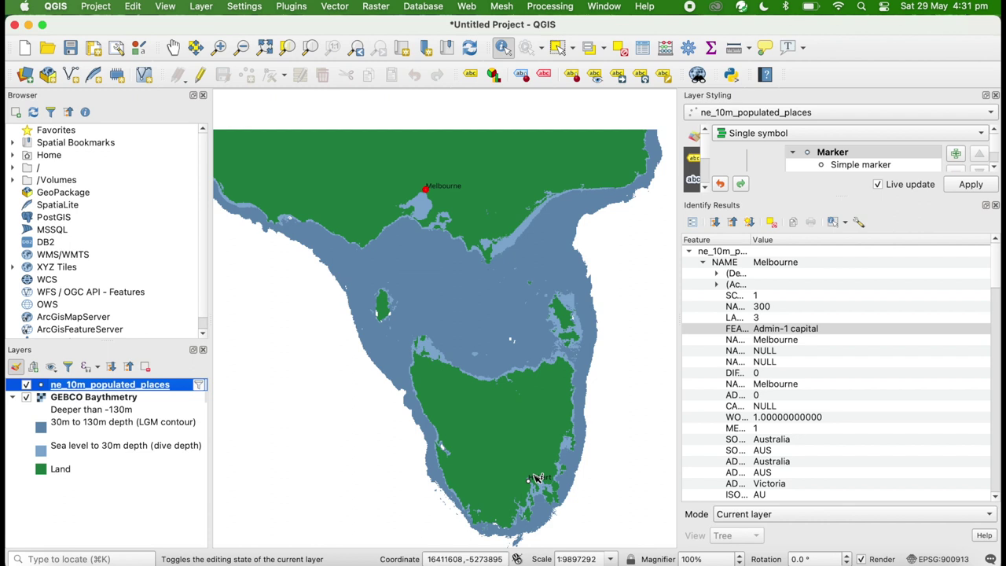
- Rename the filtered places layer to Capital Cities
right_click(160, 386)
mouse_move(223, 358)
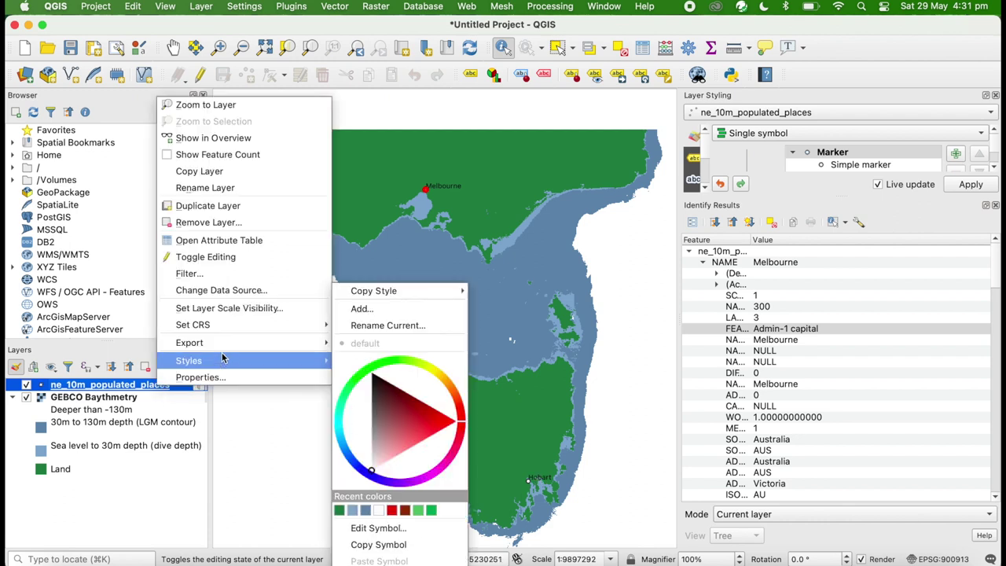
click(206, 187)
text(Capital Cities)
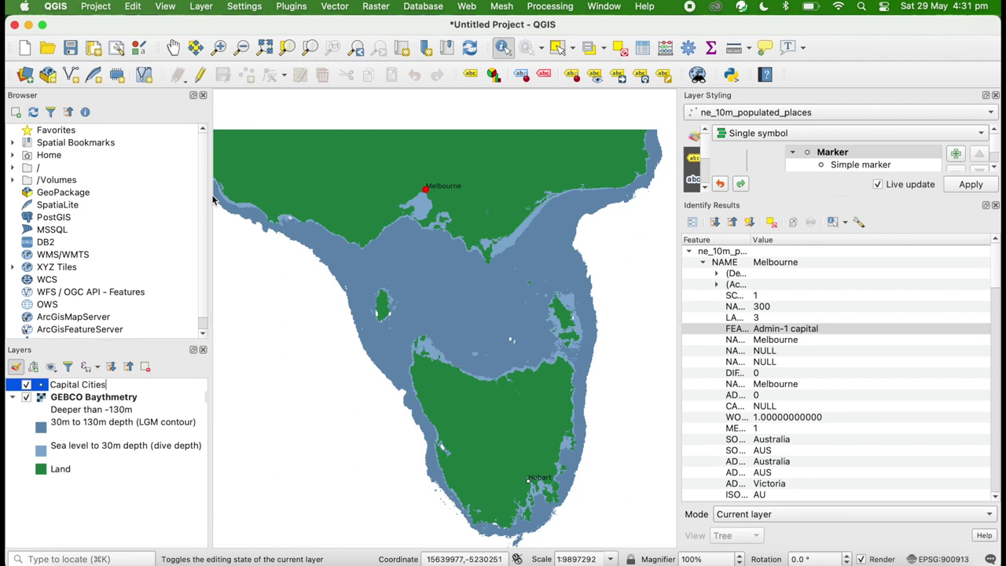
key(Return)
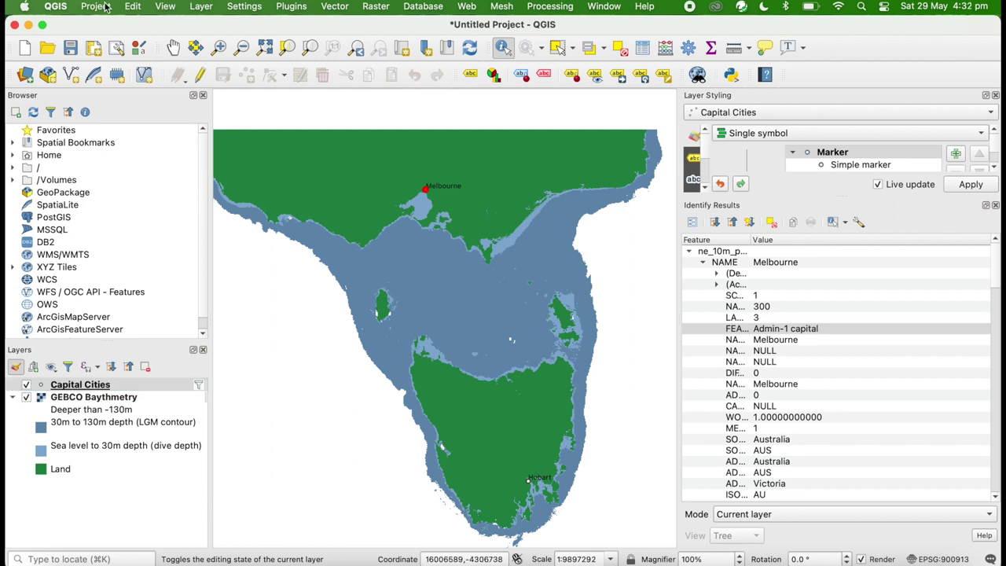
- Create a new print layout, accepting the automatically generated title
click(106, 8)
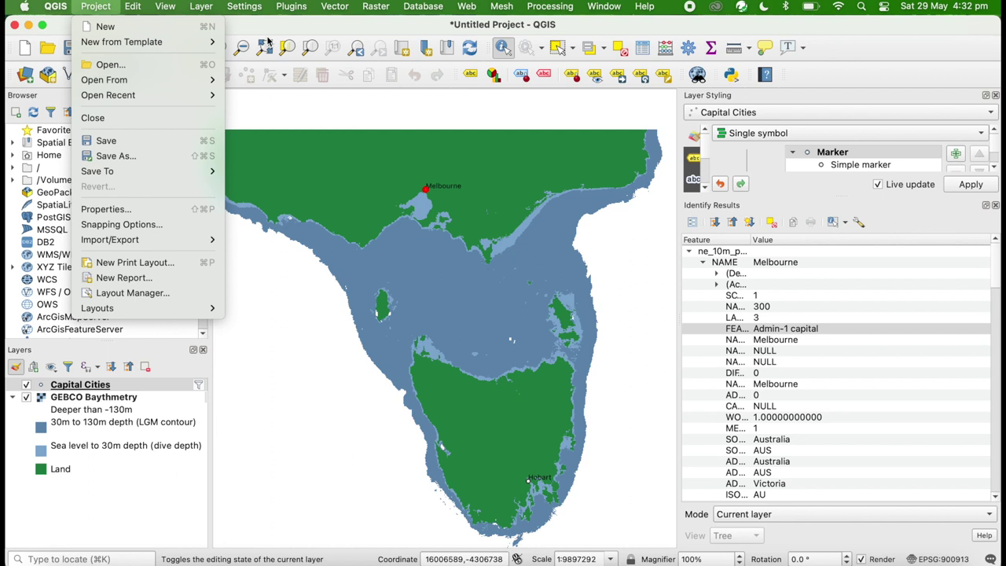
click(298, 115)
click(96, 6)
click(161, 264)
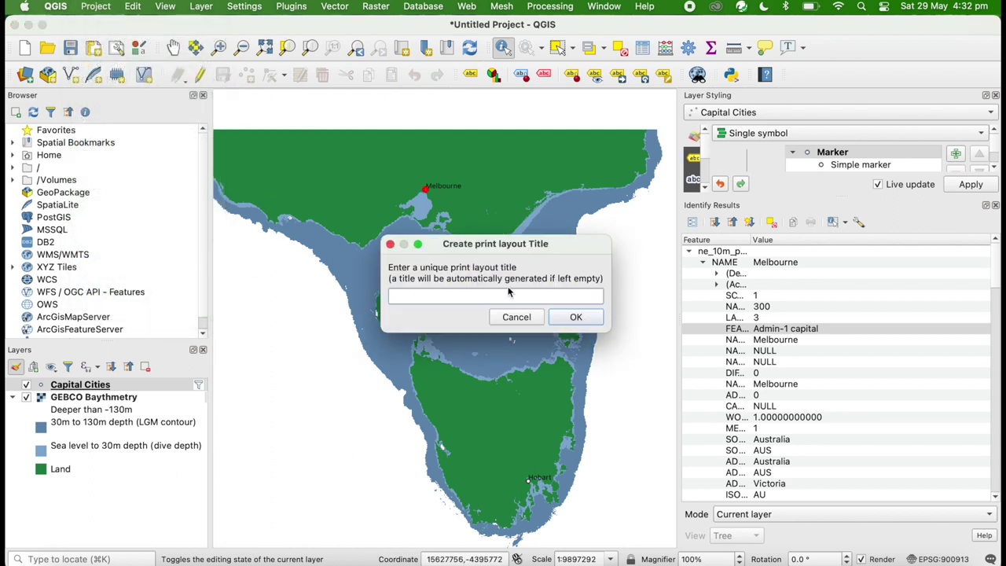
click(574, 316)
- Set the layout page width to 210 mm, making a 210 × 210 mm square
right_click(264, 261)
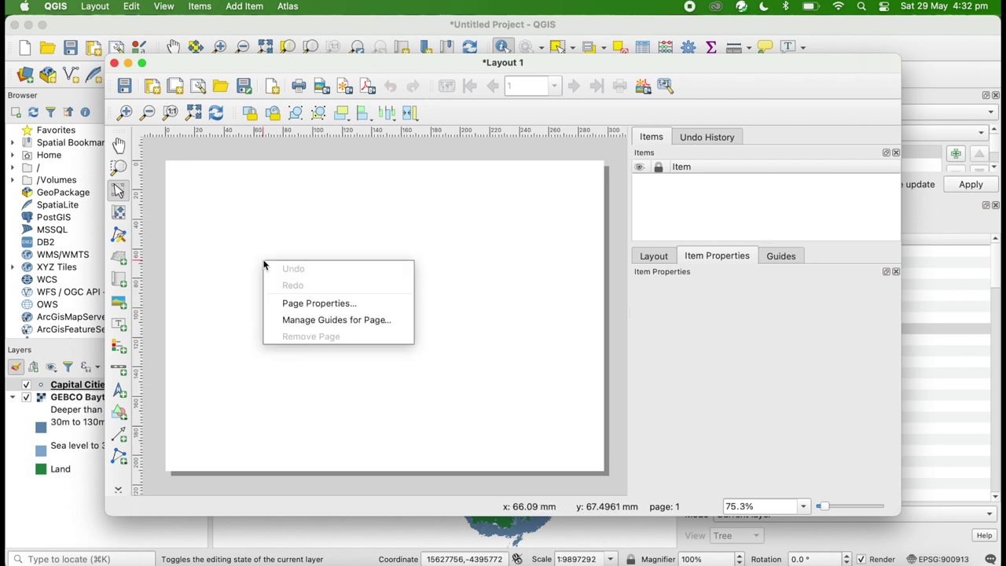
click(318, 302)
double_click(737, 359)
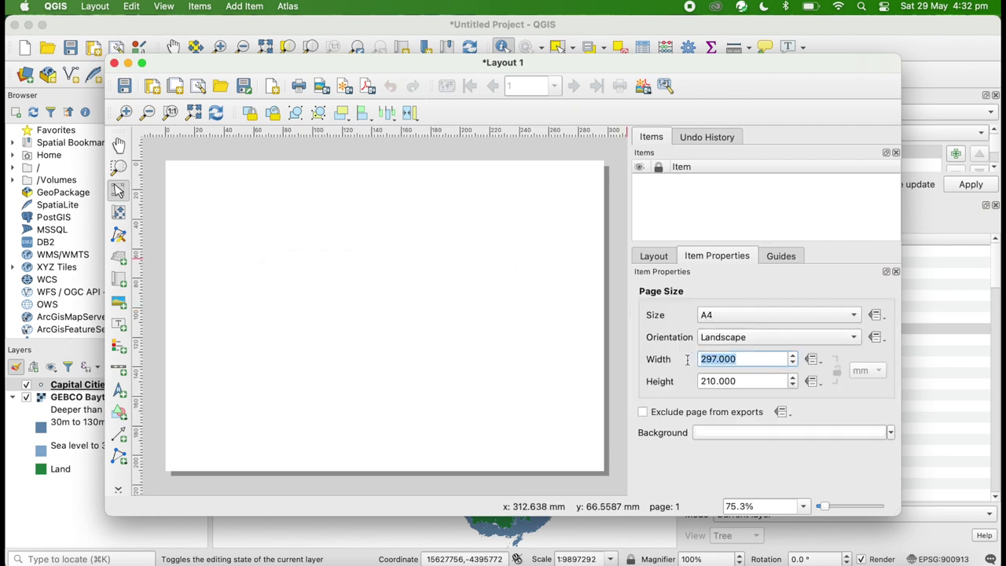
text(210)
key(Return)
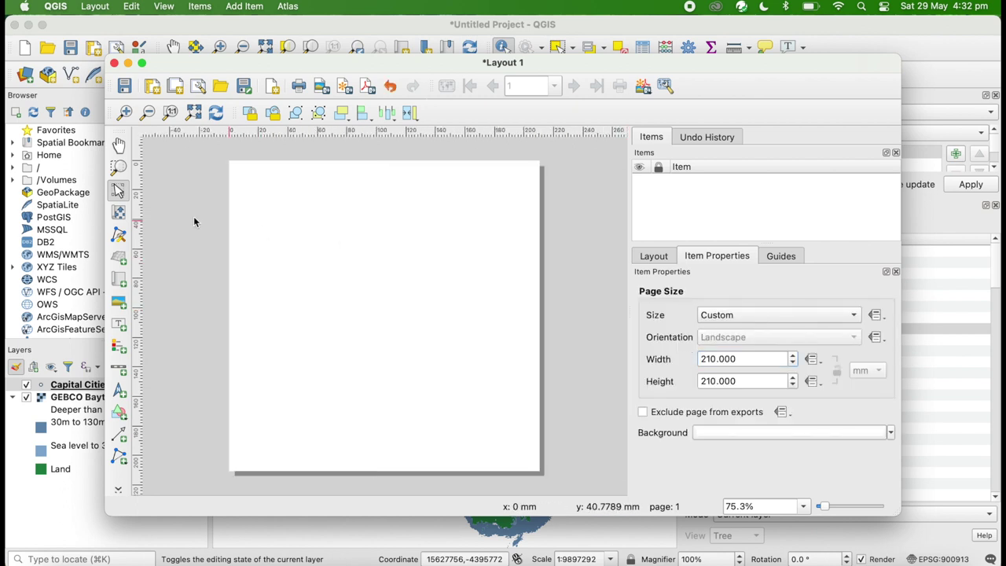
- Draw a full-page map item and adjust its view to Tasmania at scale 1:5397328
click(118, 279)
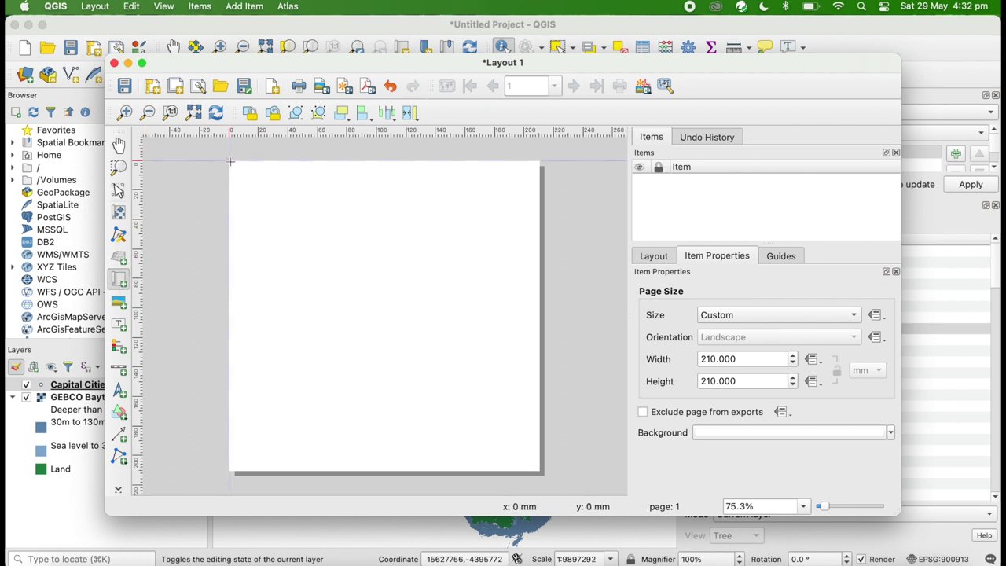
drag(230, 161, 537, 475)
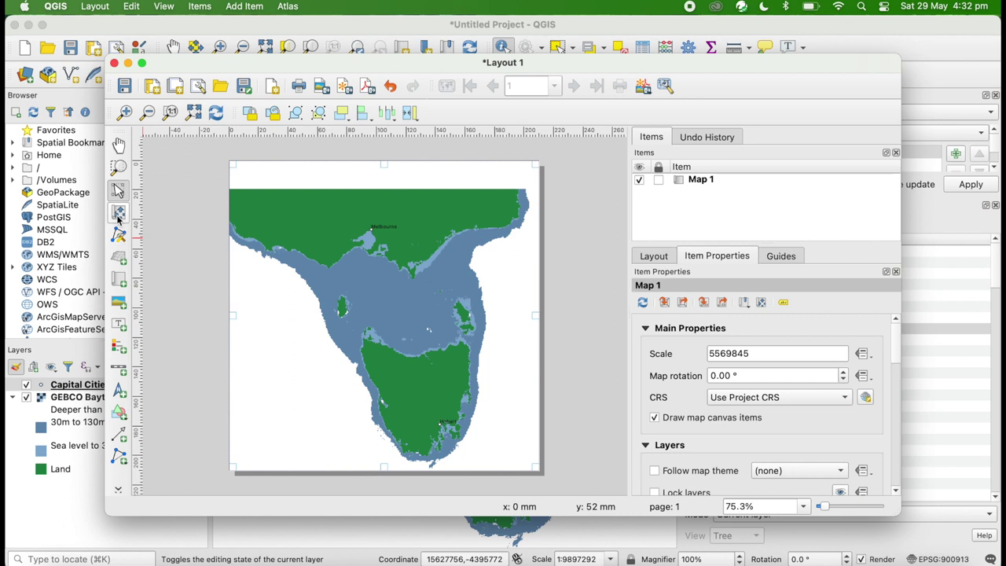
click(118, 212)
drag(392, 351, 379, 323)
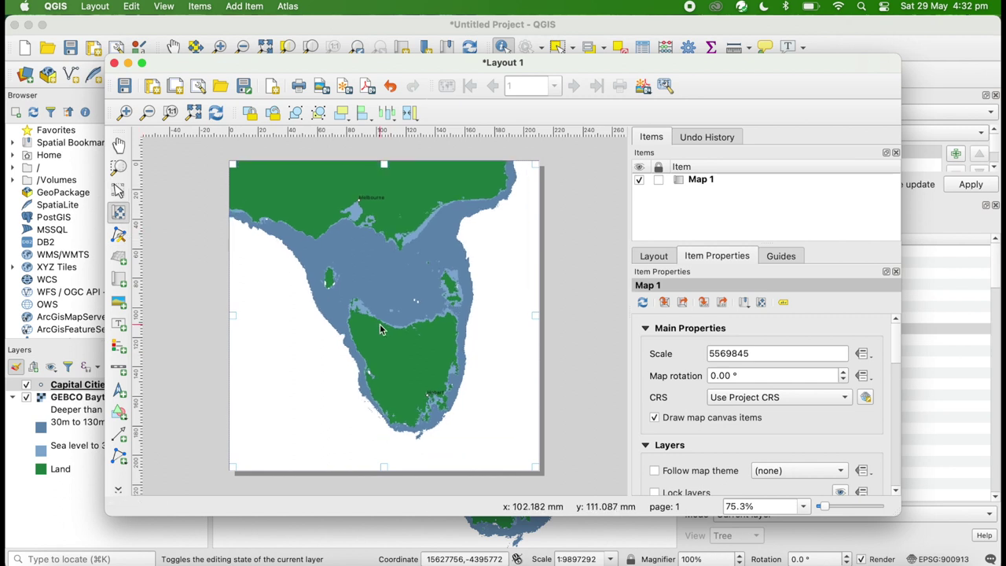
scroll(379, 324, up, 1)
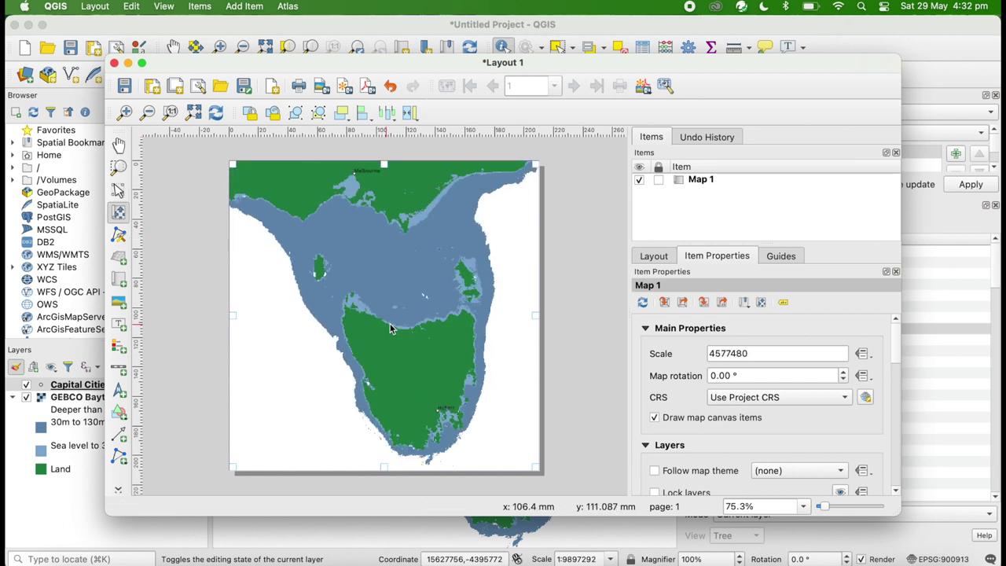
scroll(389, 319, down, 1)
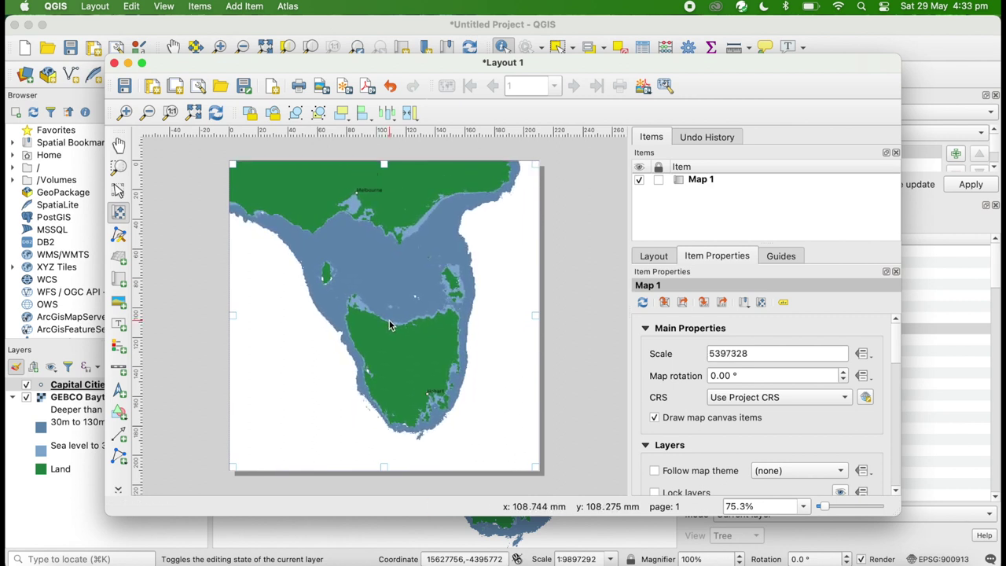
- Place a kilometre scale bar at the map's lower left
click(120, 372)
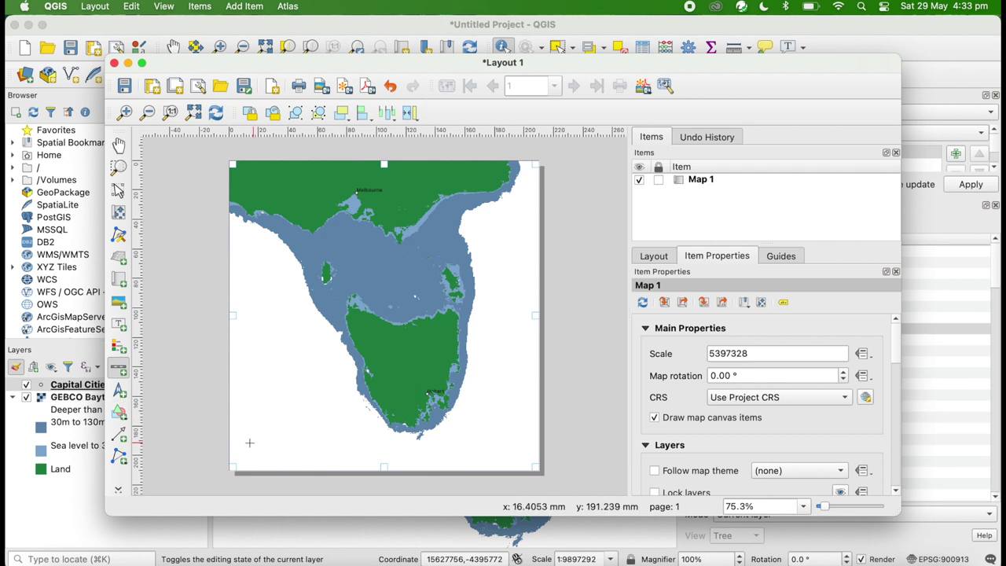
drag(241, 446, 303, 459)
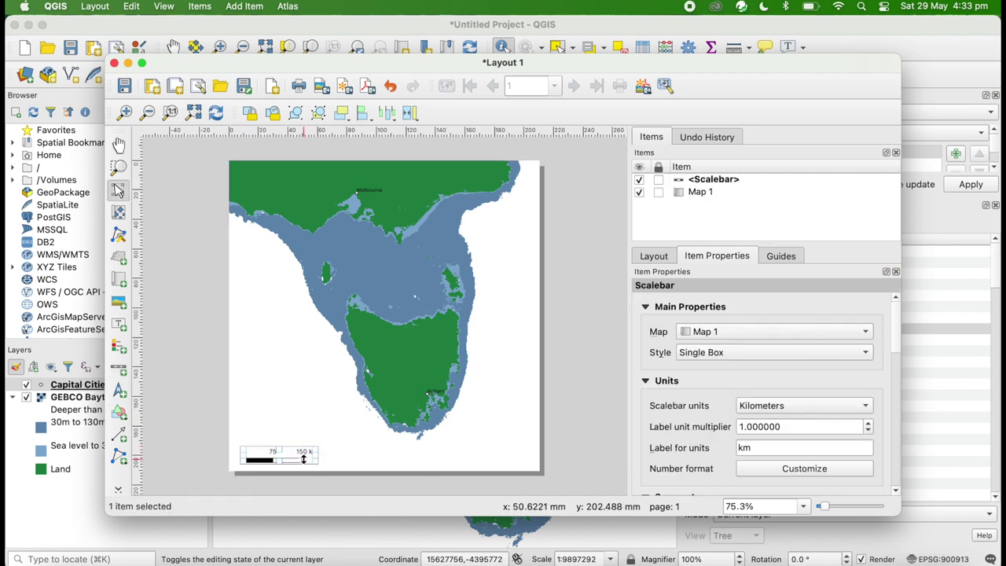
click(206, 453)
- Add a legend of Capital Cities and depth classes above the scale bar
click(115, 352)
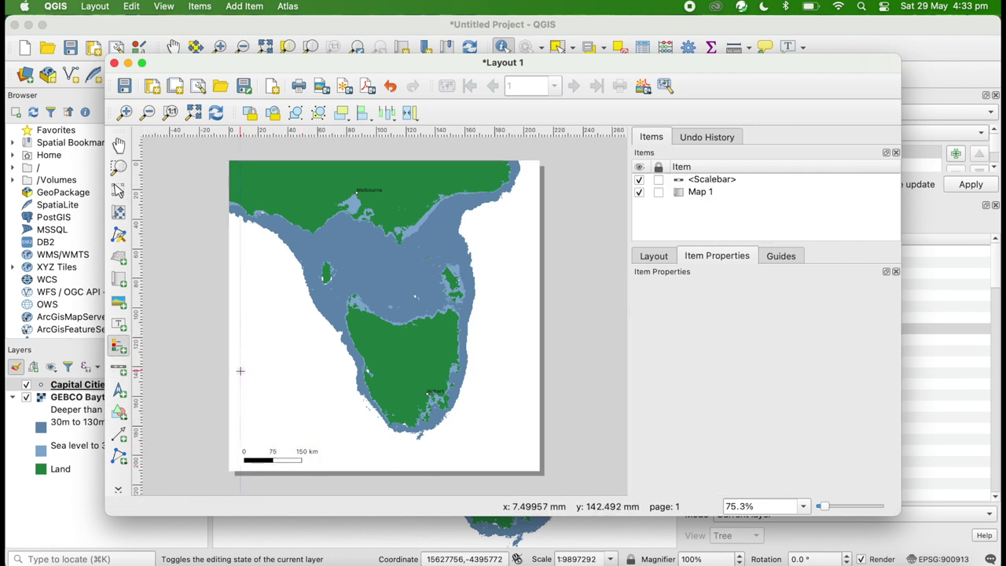
drag(241, 365, 287, 414)
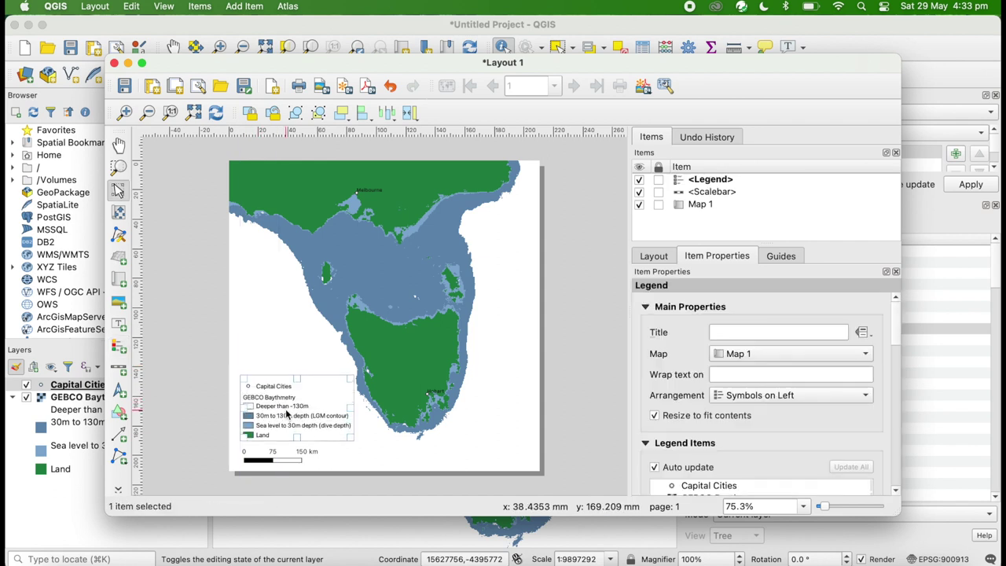
click(595, 344)
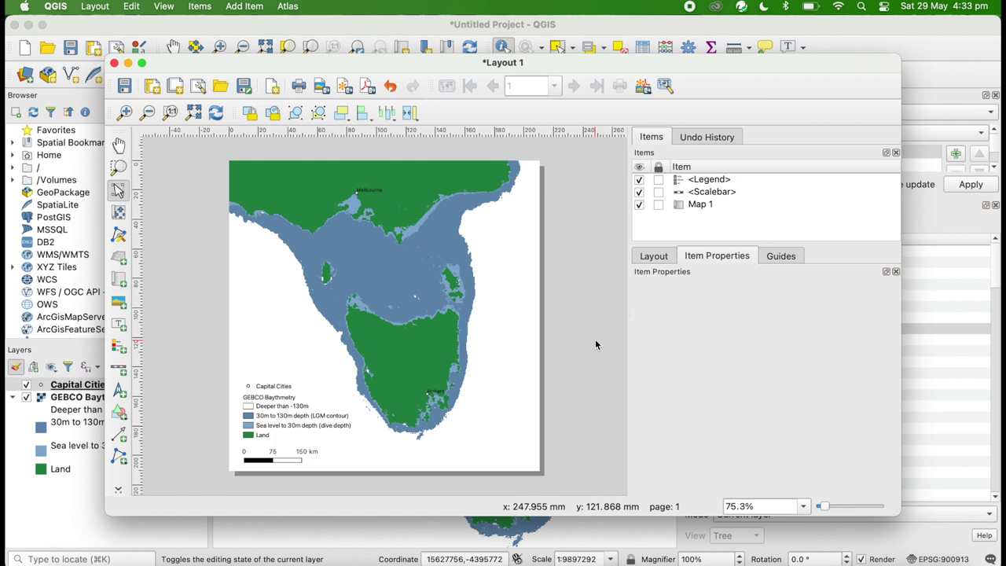
- Export the layout as a PNG named tassie_lgm, reaching the 300 dpi export options
click(341, 88)
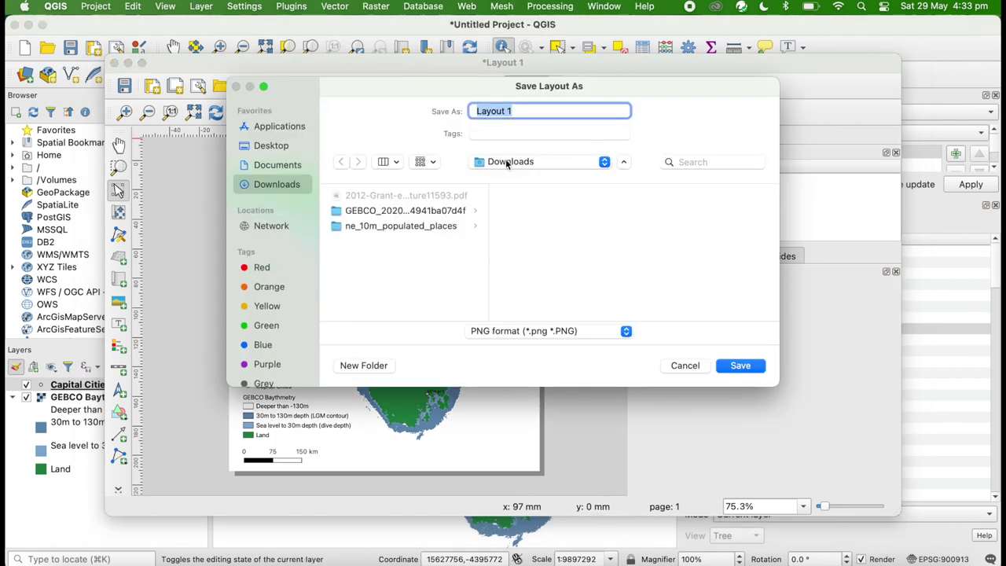
text(tassie_lgm)
key(Return)
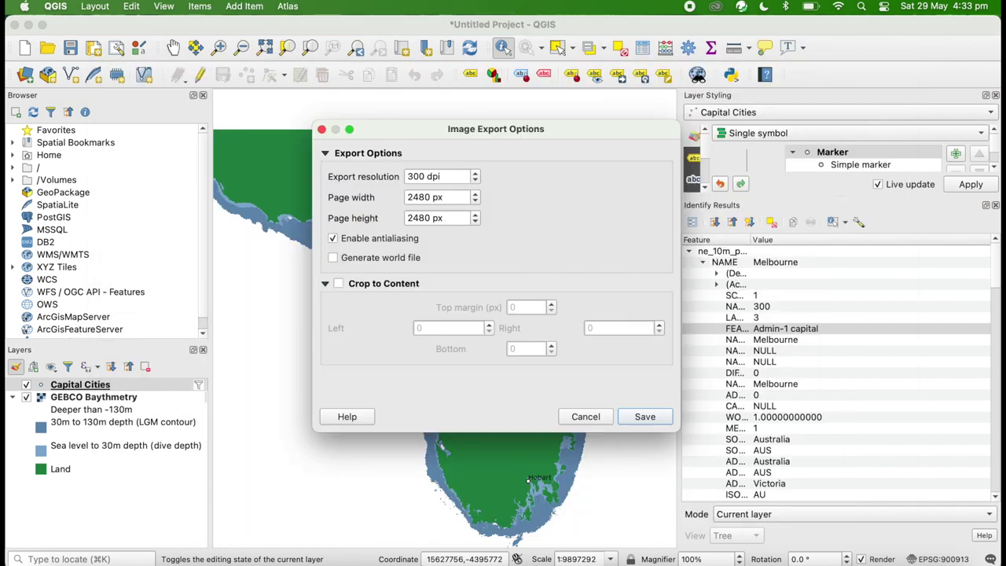